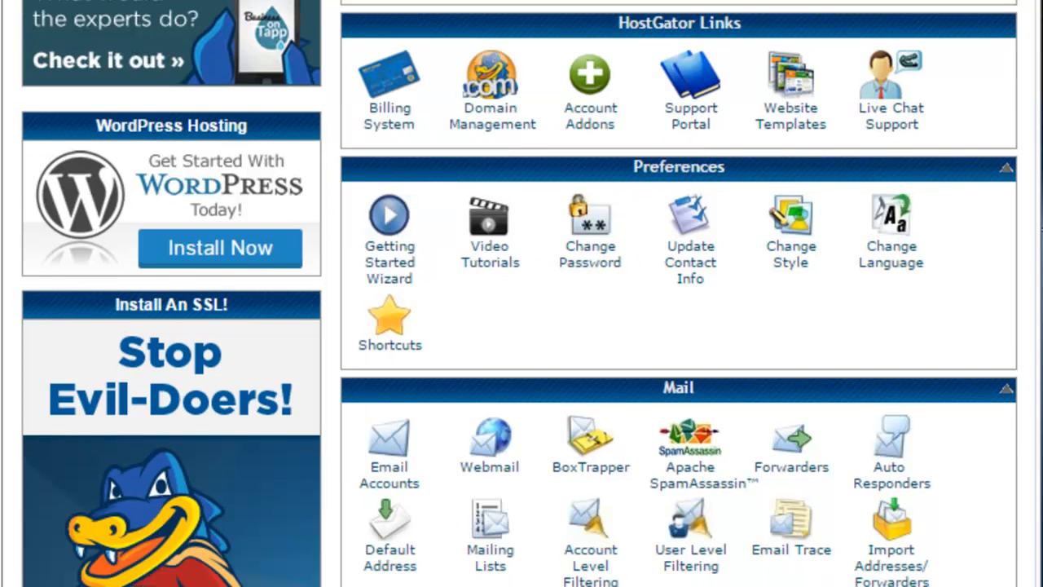
Step: Start a new email account on sparklybeauty.com and enter the mailbox name
click(395, 451)
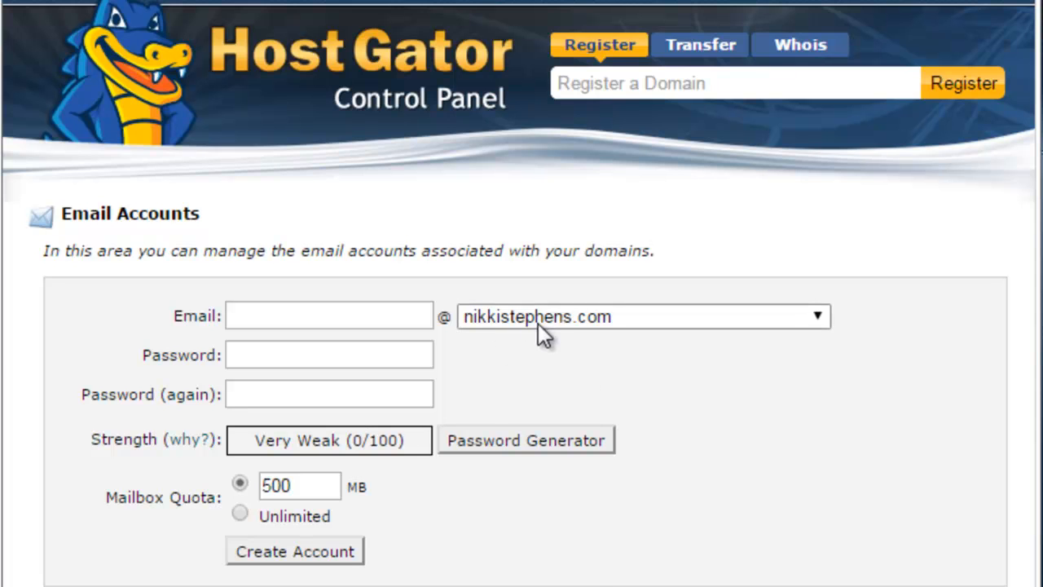
click(546, 319)
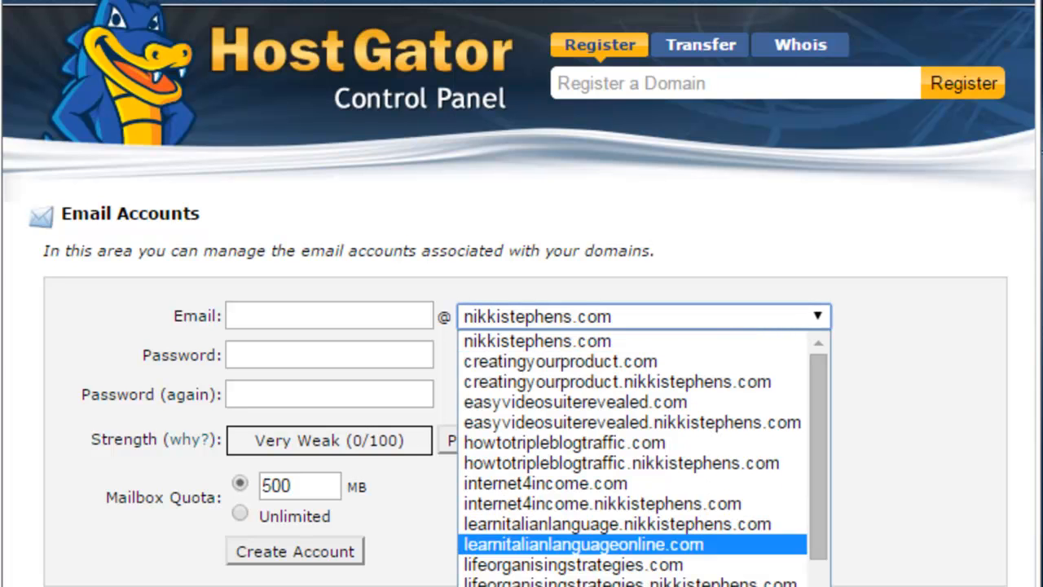
scroll(644, 457, down, 5)
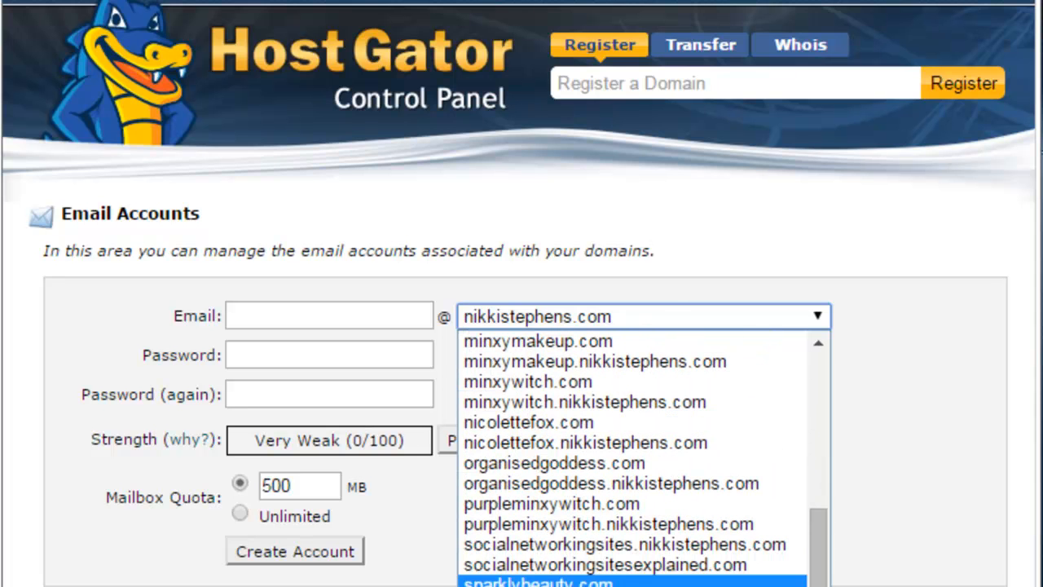
click(538, 581)
click(328, 321)
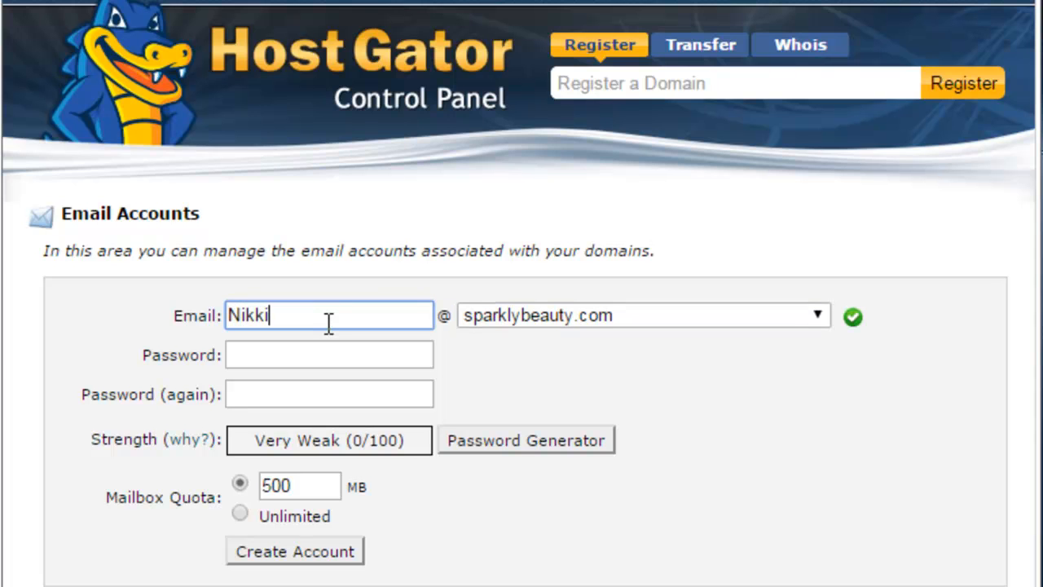
Step: Give it a strong matching password and Unlimited quota, then create the account
click(333, 356)
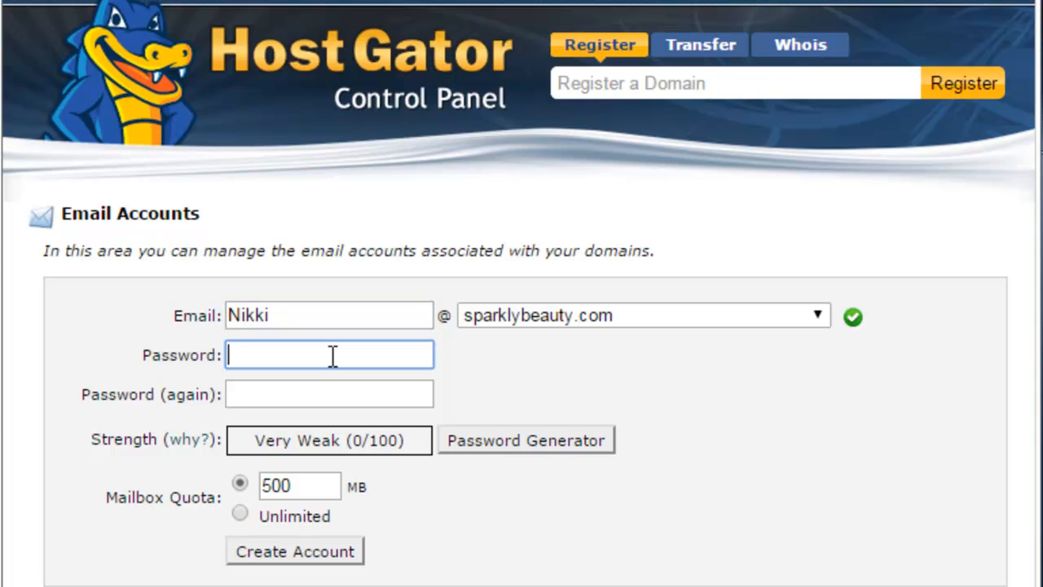
text(**********)
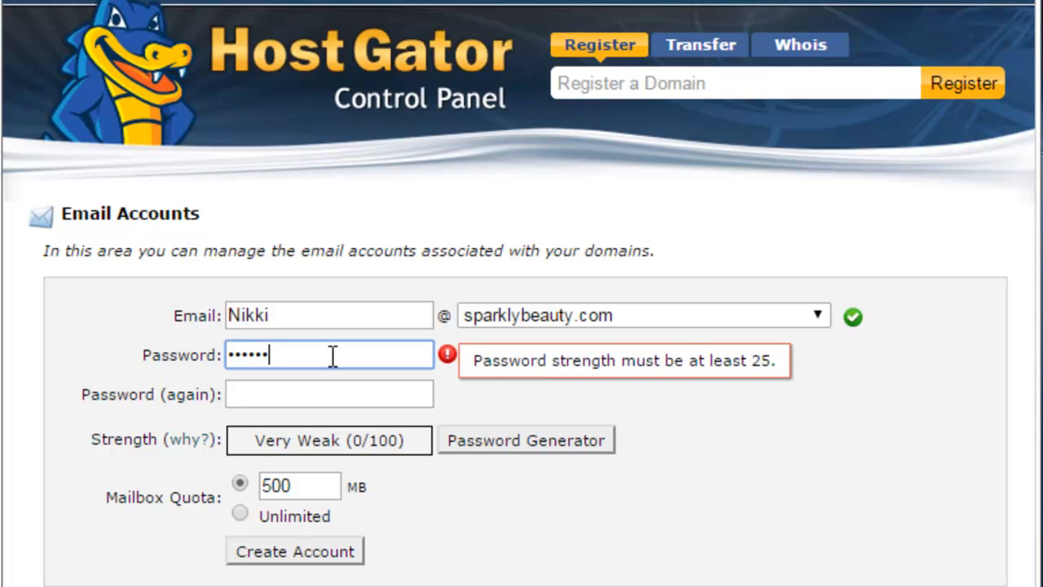
text(*****)
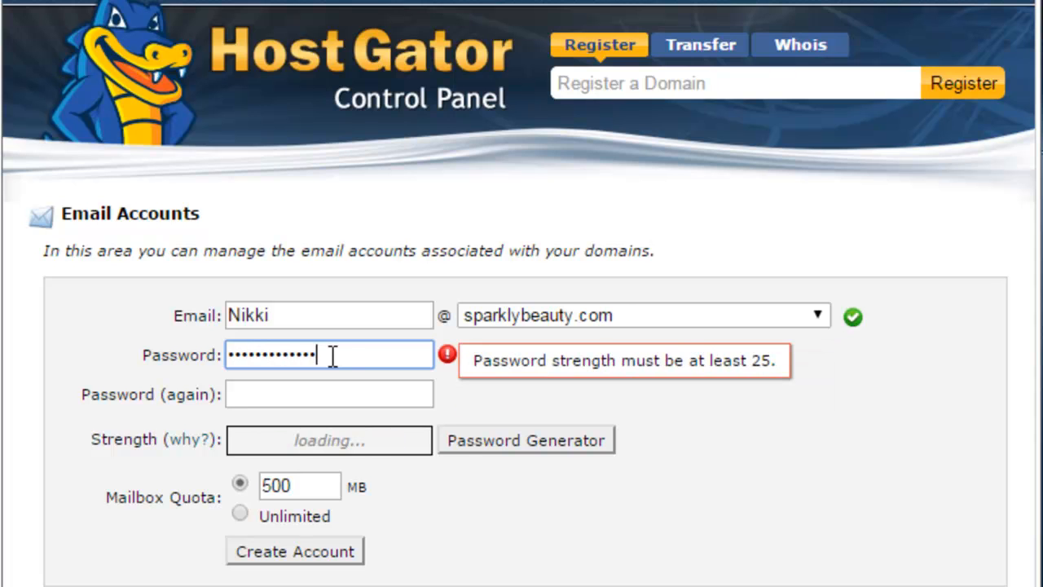
key(Tab)
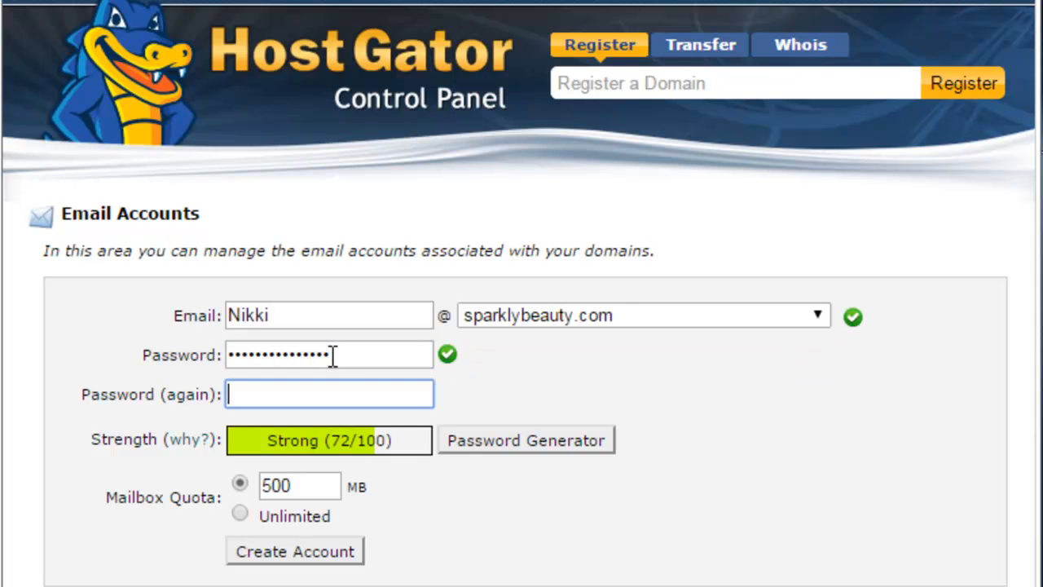
text(***************)
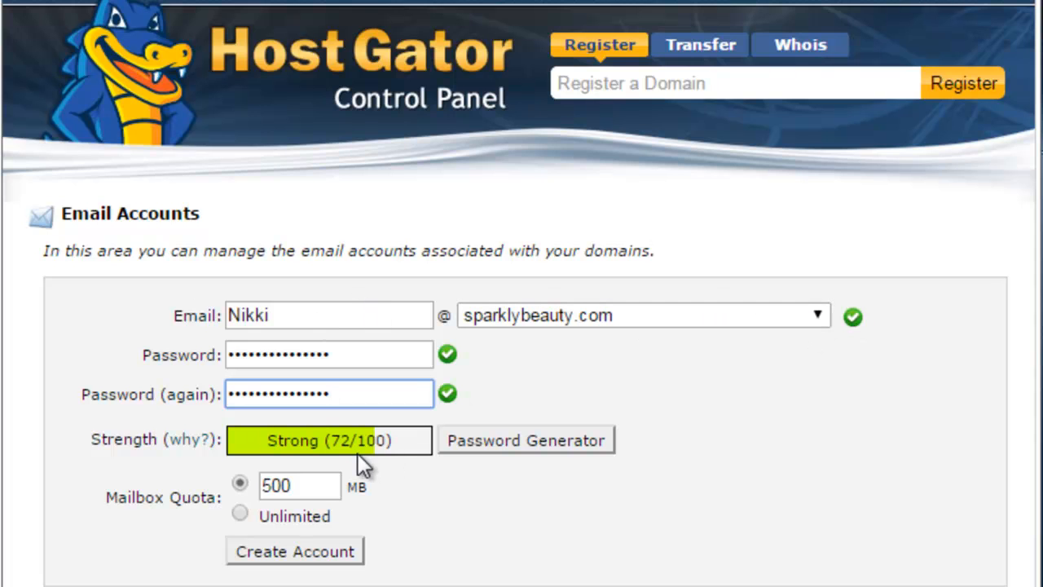
click(240, 515)
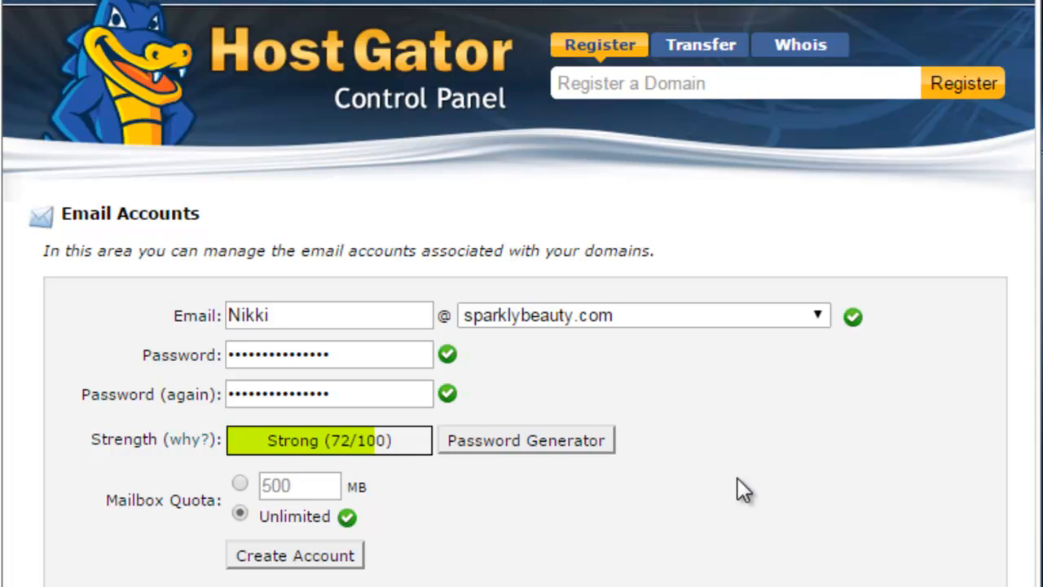
scroll(736, 478, down, 1)
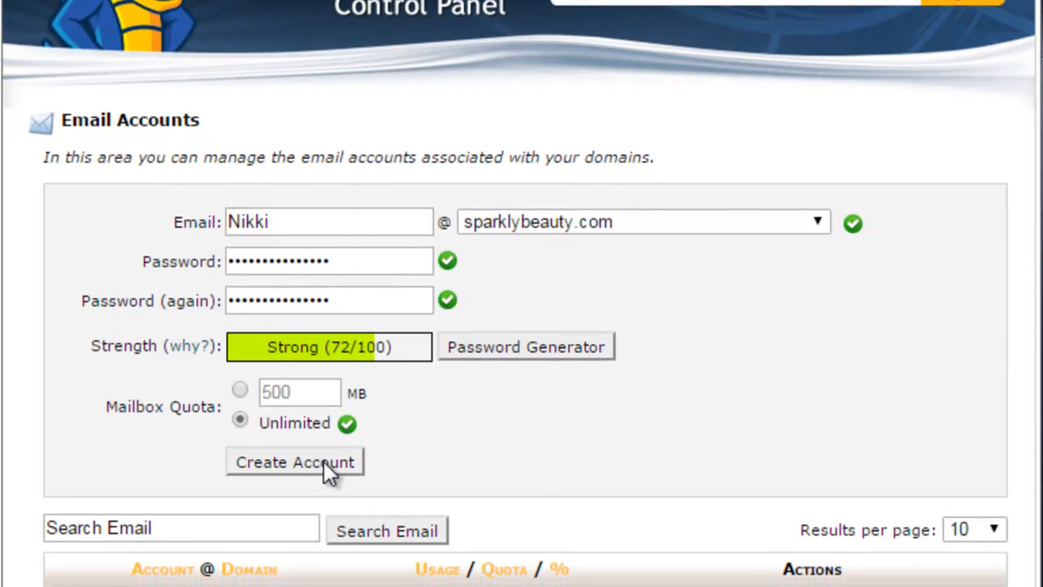
click(324, 461)
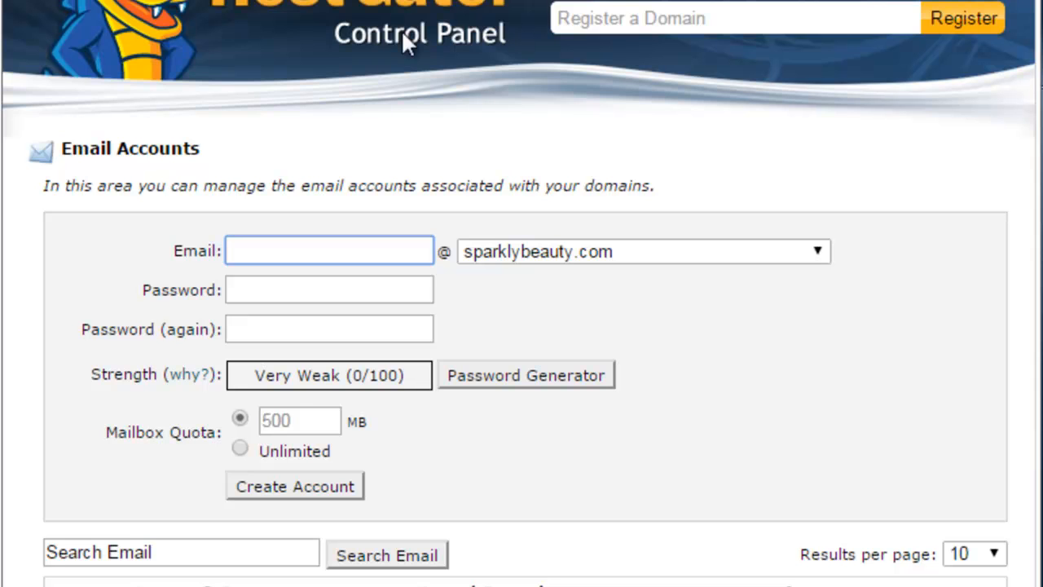
Step: Return to the cPanel home and open Forwarders from the Mail section
click(31, 2)
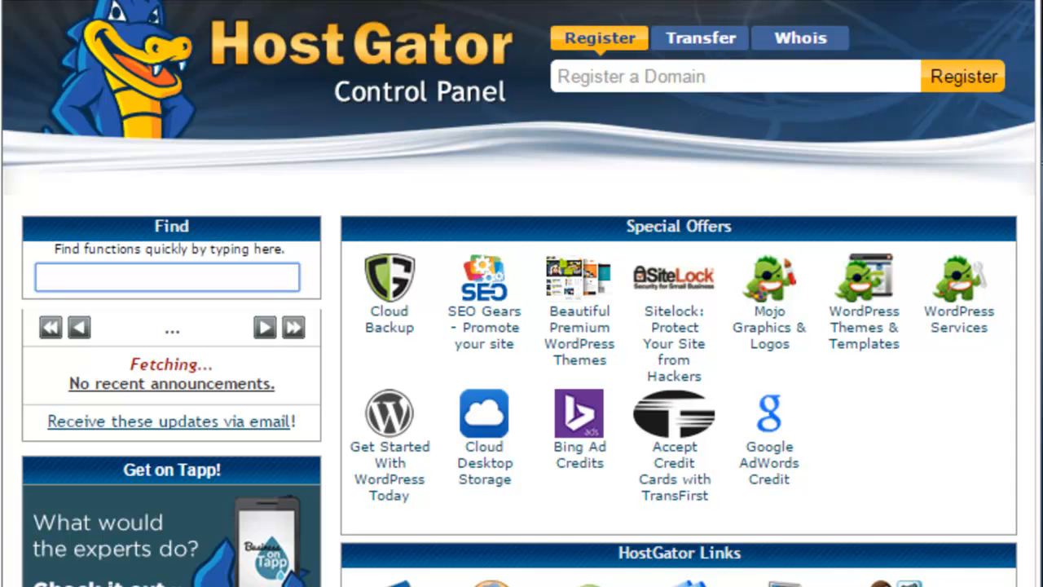
scroll(521, 294, down, 6)
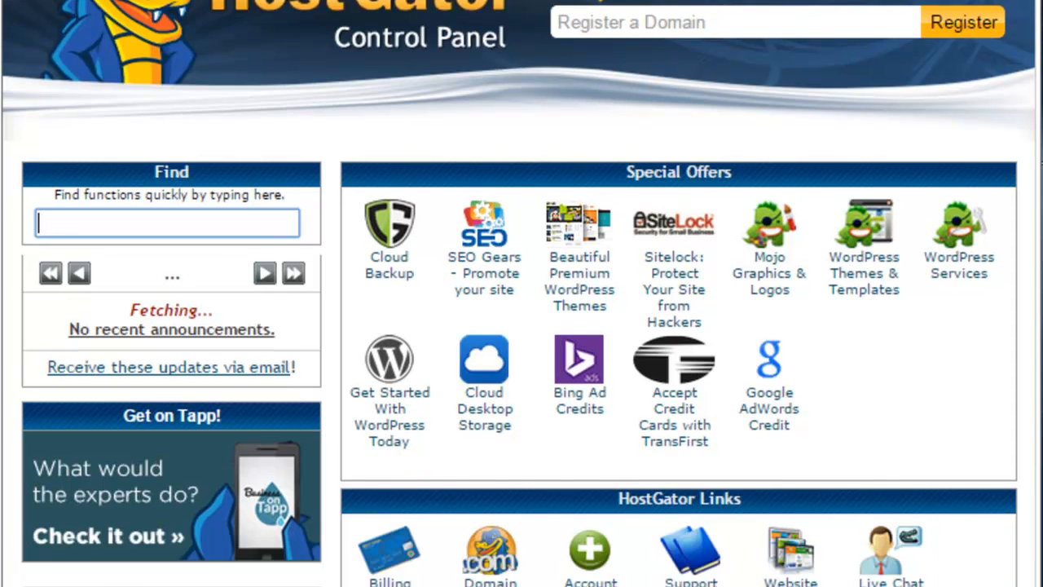
scroll(521, 294, down, 1)
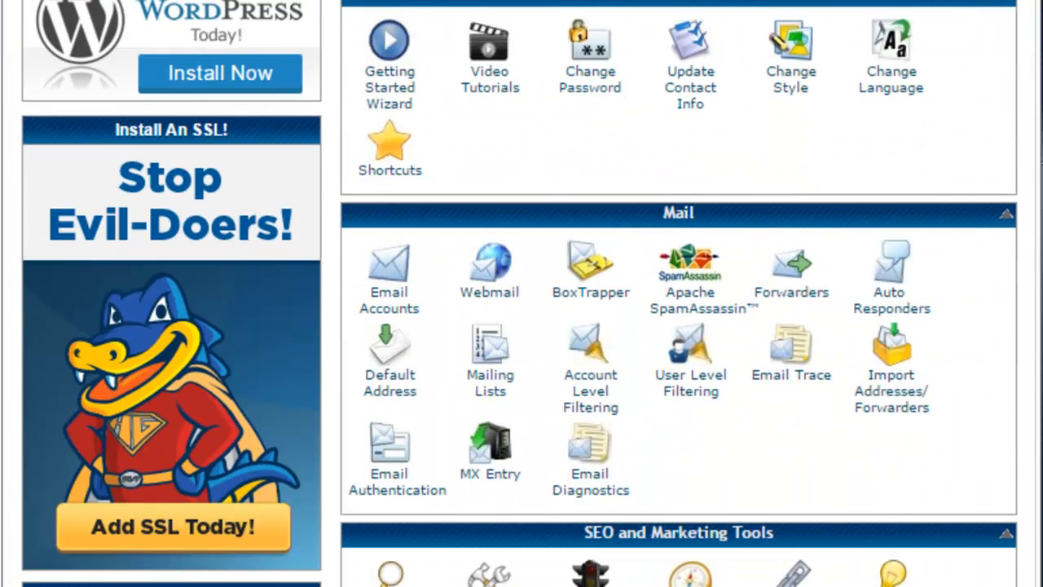
click(789, 272)
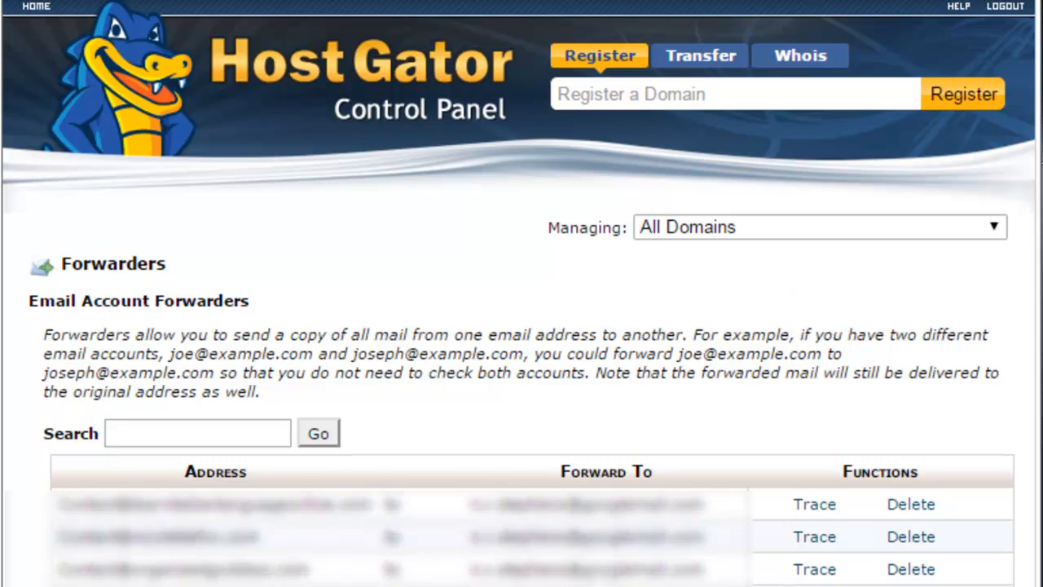
Step: Begin a new forwarder for the new mailbox address on sparklybeauty.com
scroll(522, 294, down, 3)
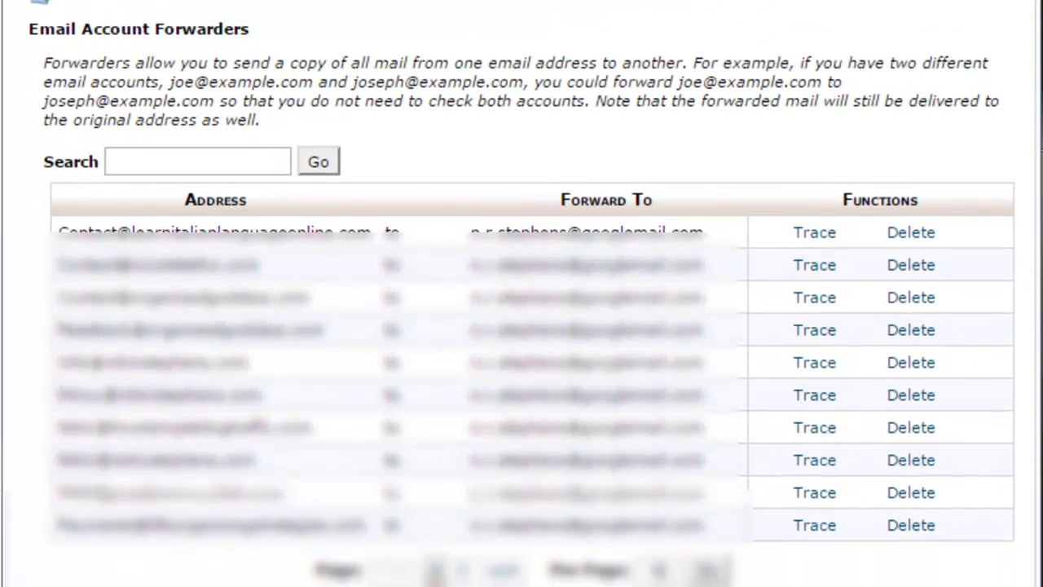
scroll(522, 294, down, 1)
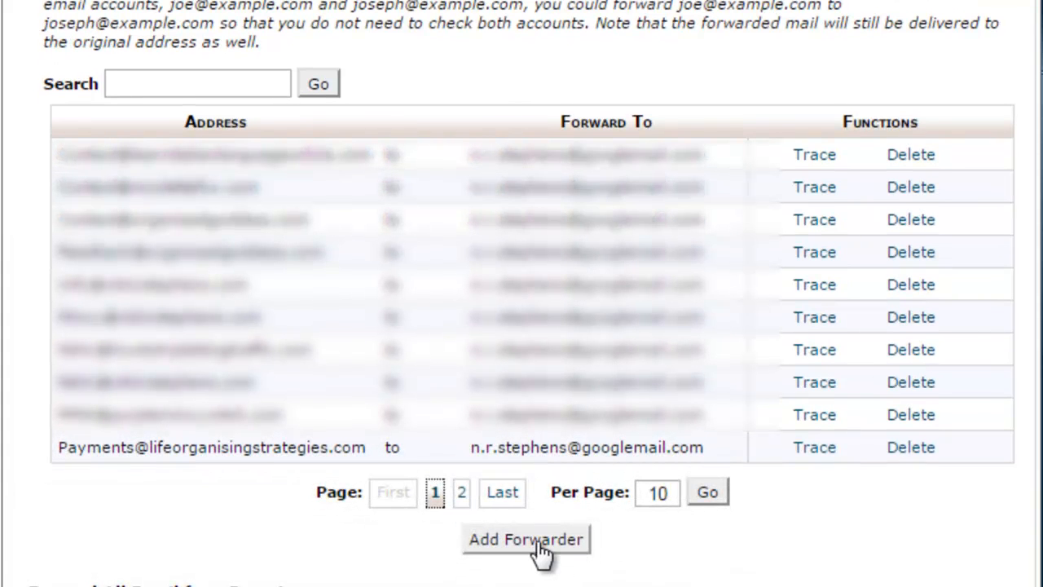
click(539, 544)
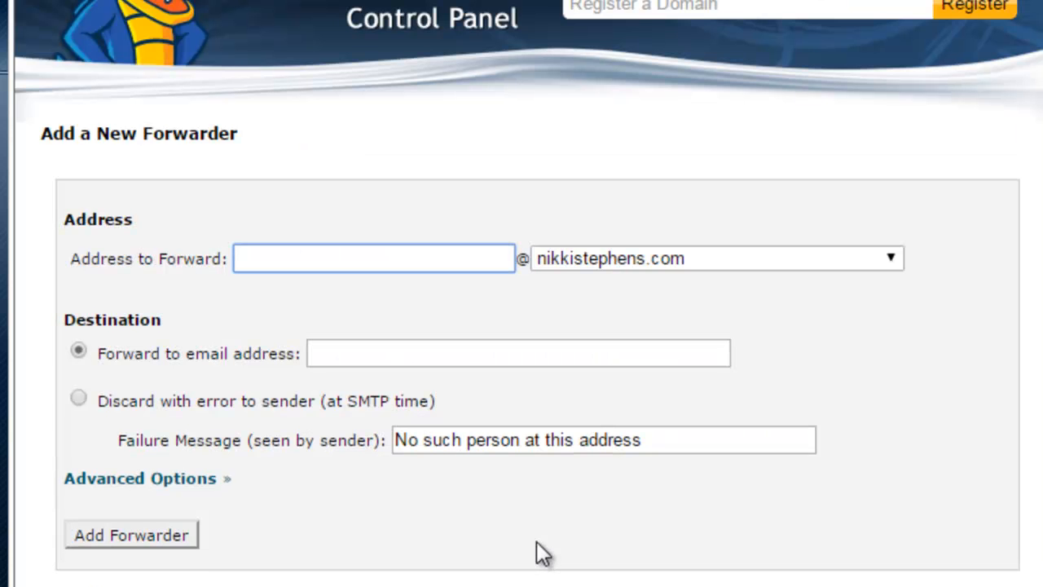
click(742, 262)
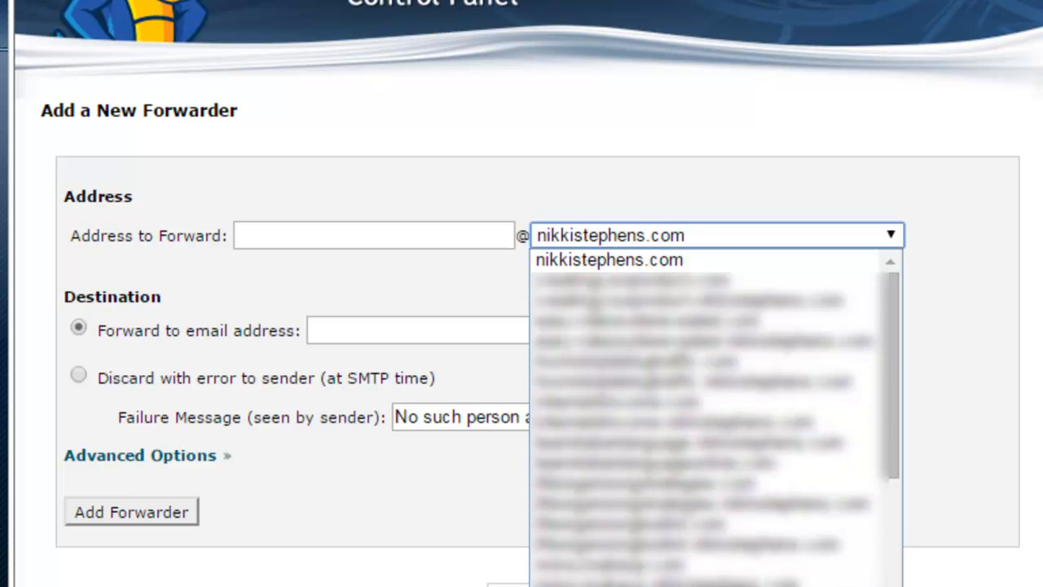
scroll(662, 559, down, 8)
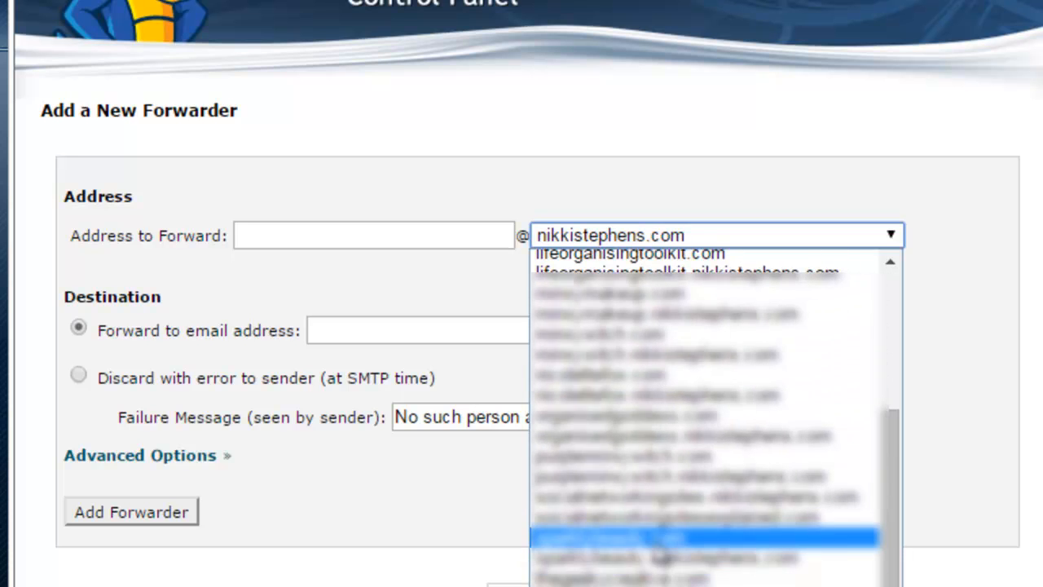
click(654, 541)
click(427, 238)
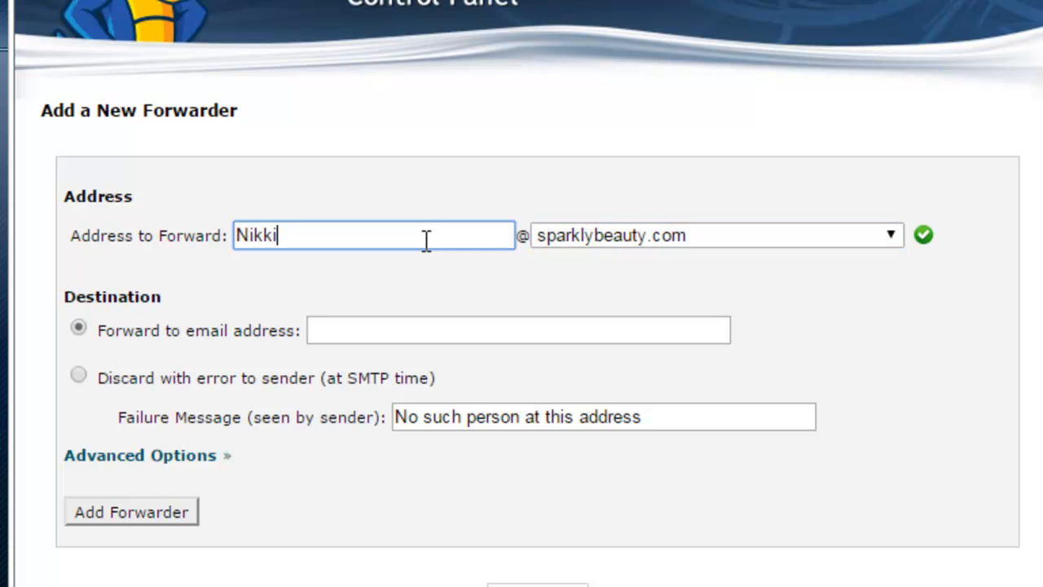
Step: Set the destination to the personal Gmail address, keeping Forward to email address selected
click(512, 330)
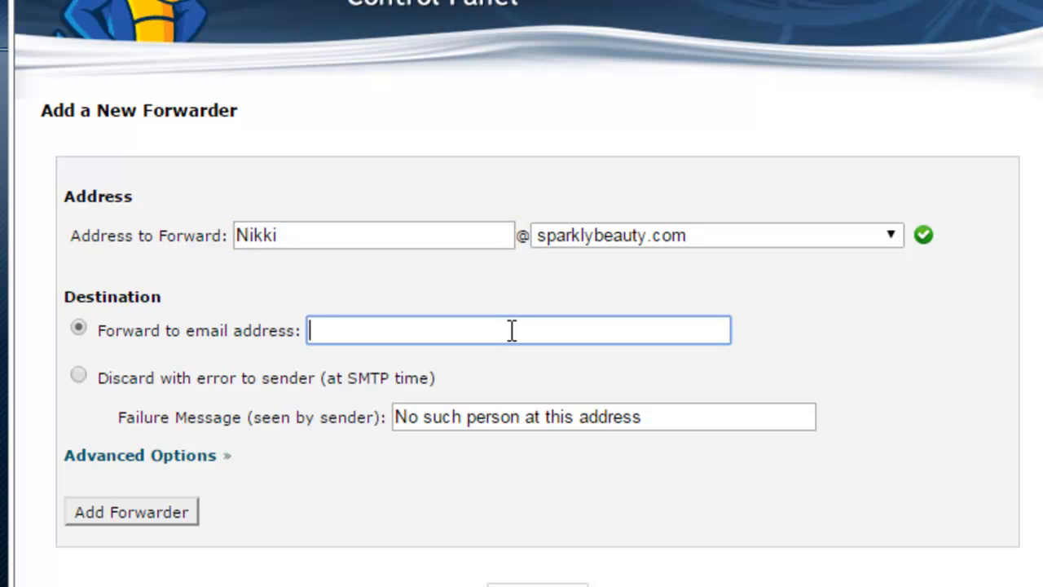
text(n.r.s)
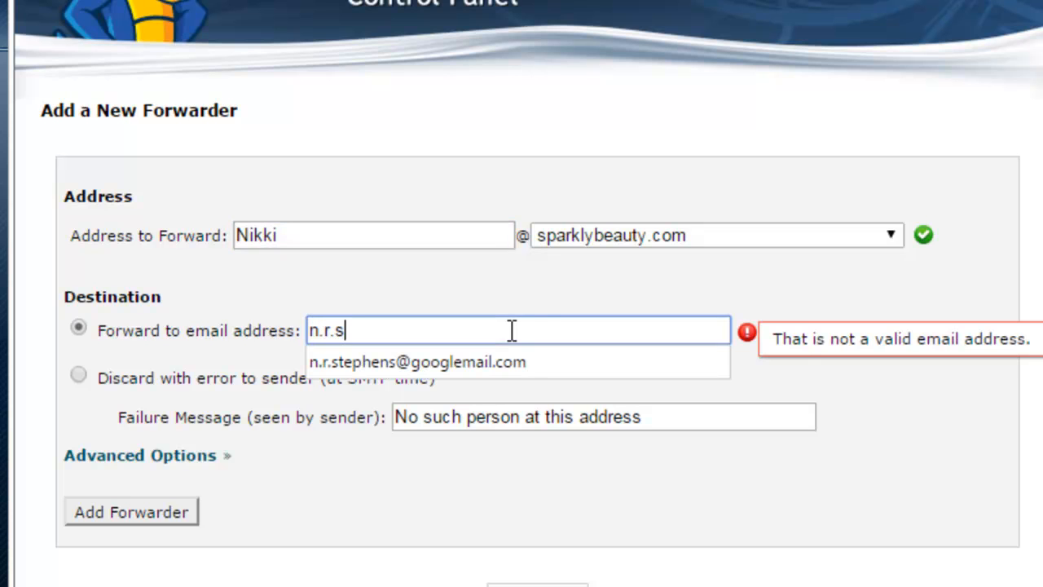
key(Down)
key(Tab)
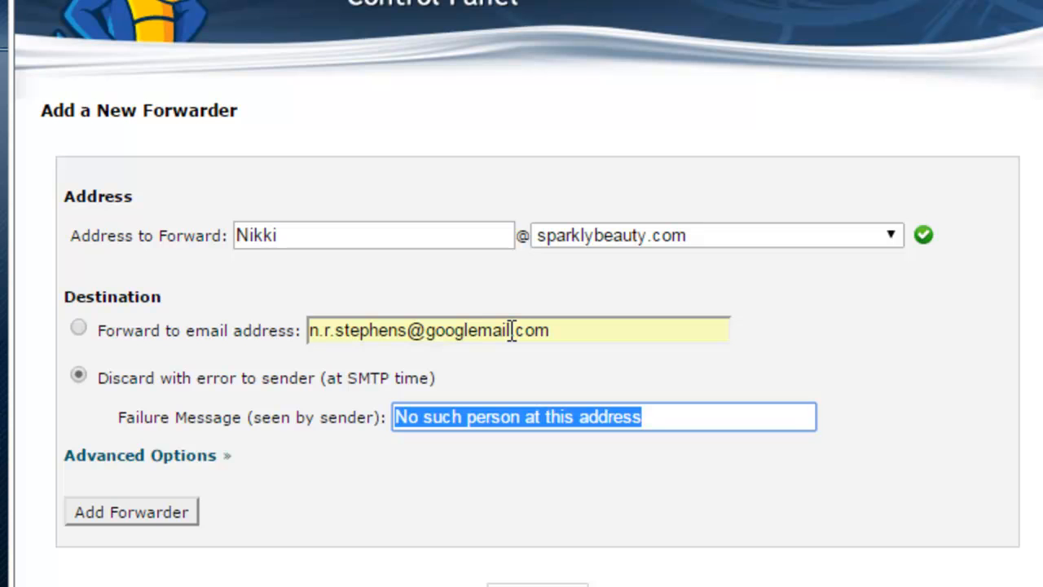
click(79, 328)
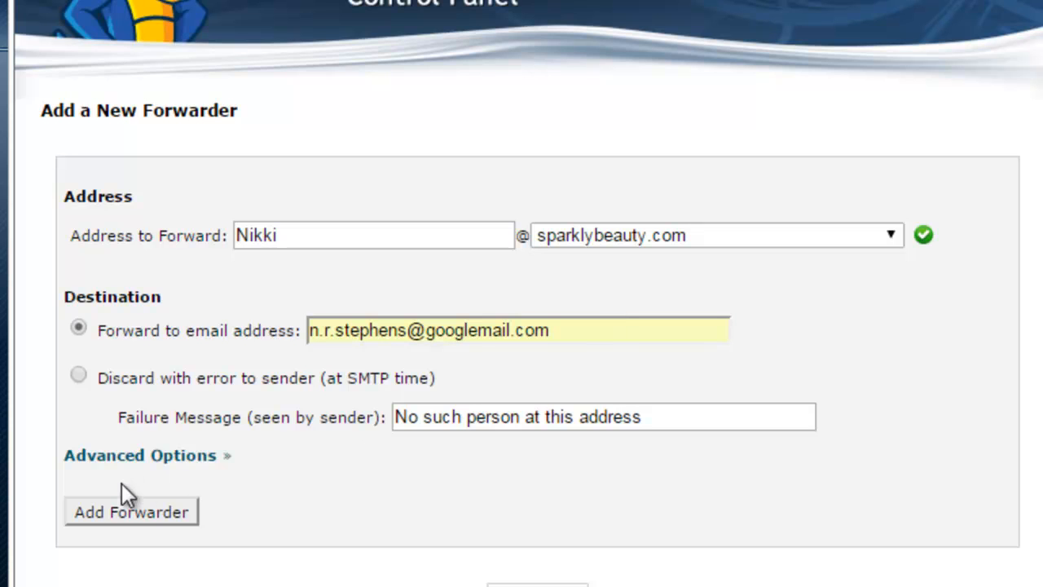
Step: Save the new forwarder and bring up Gmail's settings
click(116, 511)
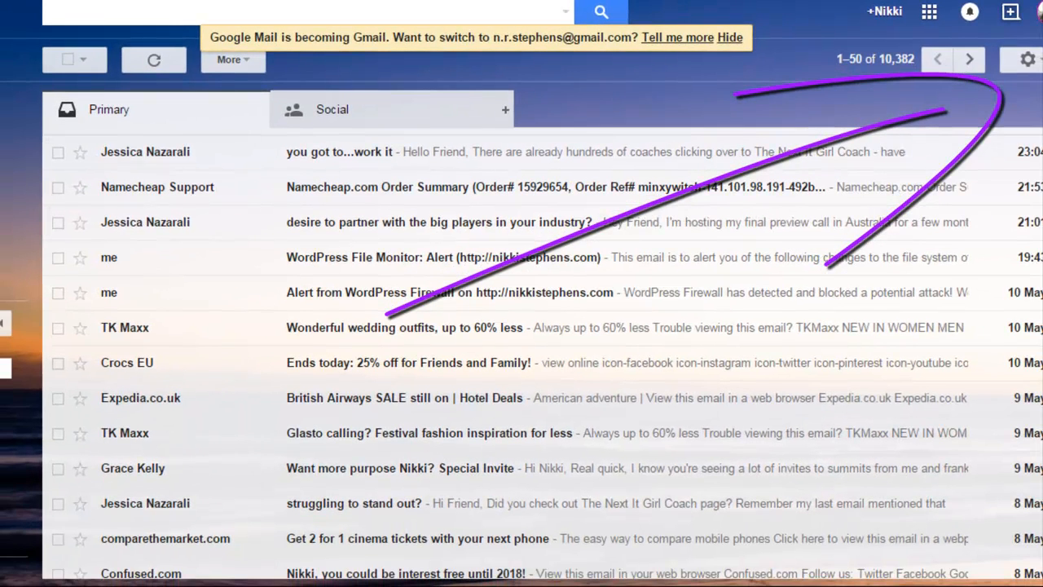
click(1027, 59)
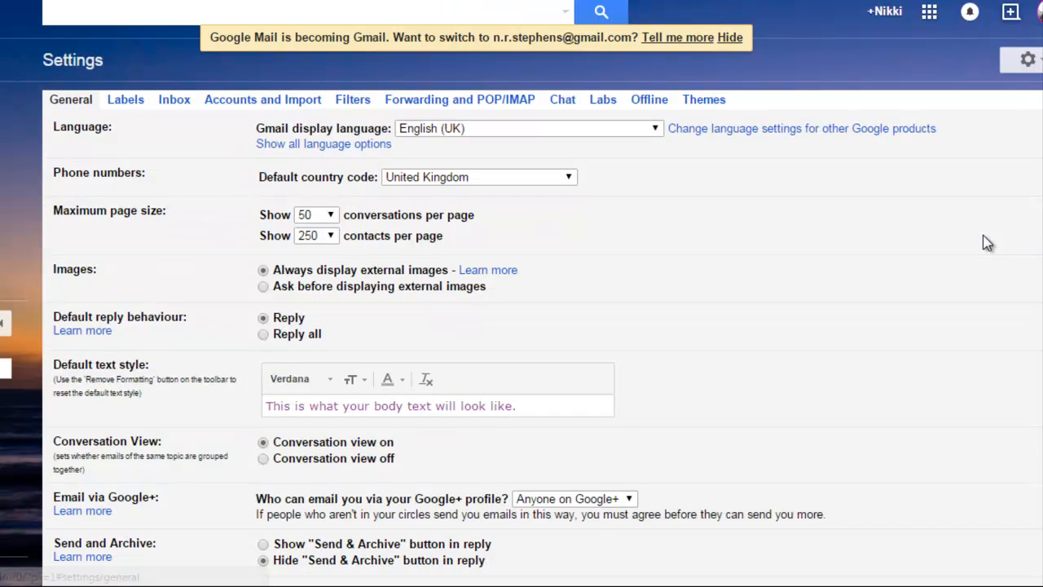
Step: In Accounts and Import, begin adding a POP3 mail account you own
click(224, 108)
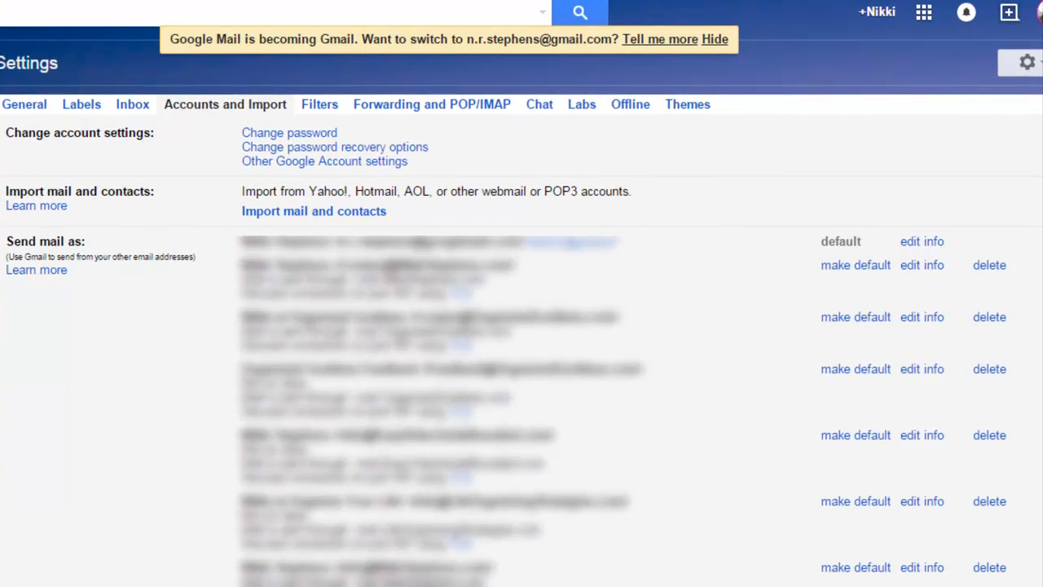
scroll(521, 351, down, 3)
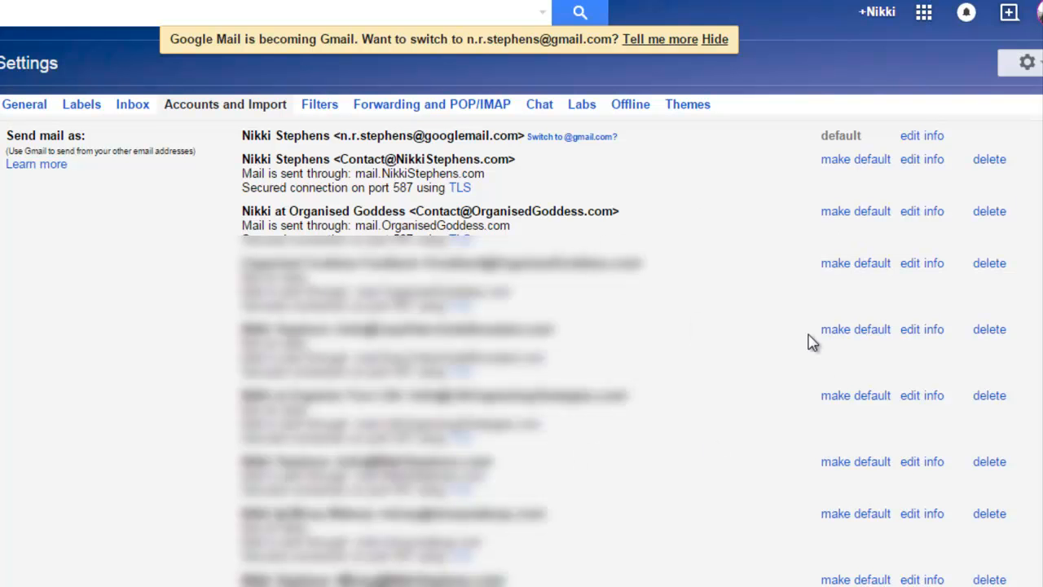
scroll(521, 351, down, 10)
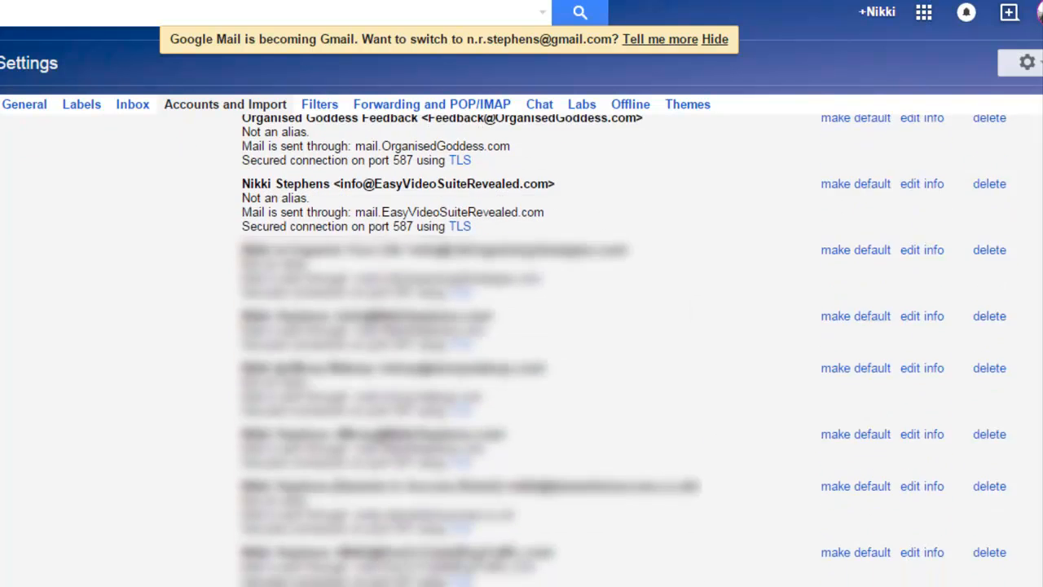
scroll(522, 351, down, 10)
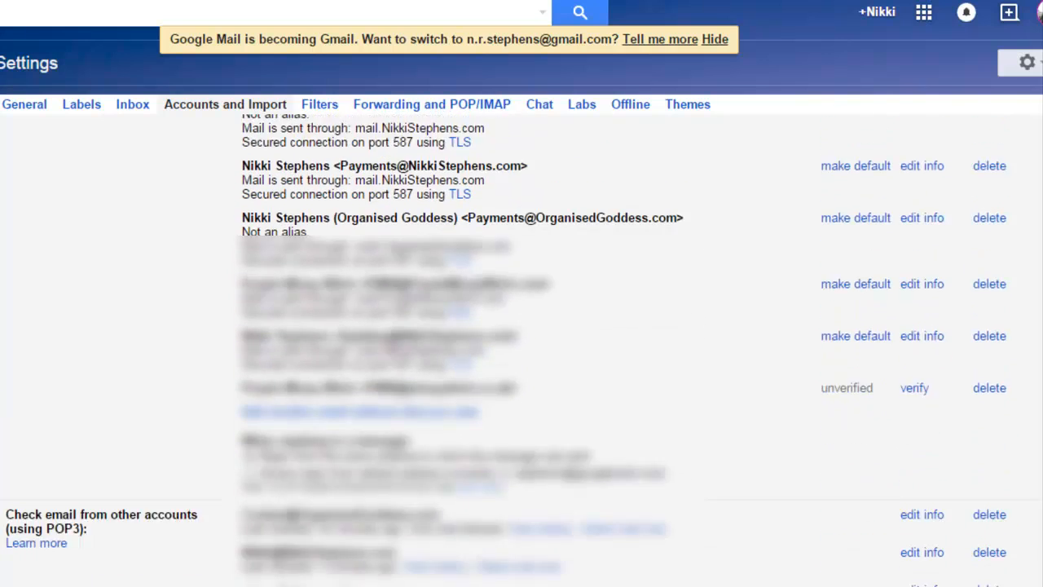
scroll(522, 350, down, 4)
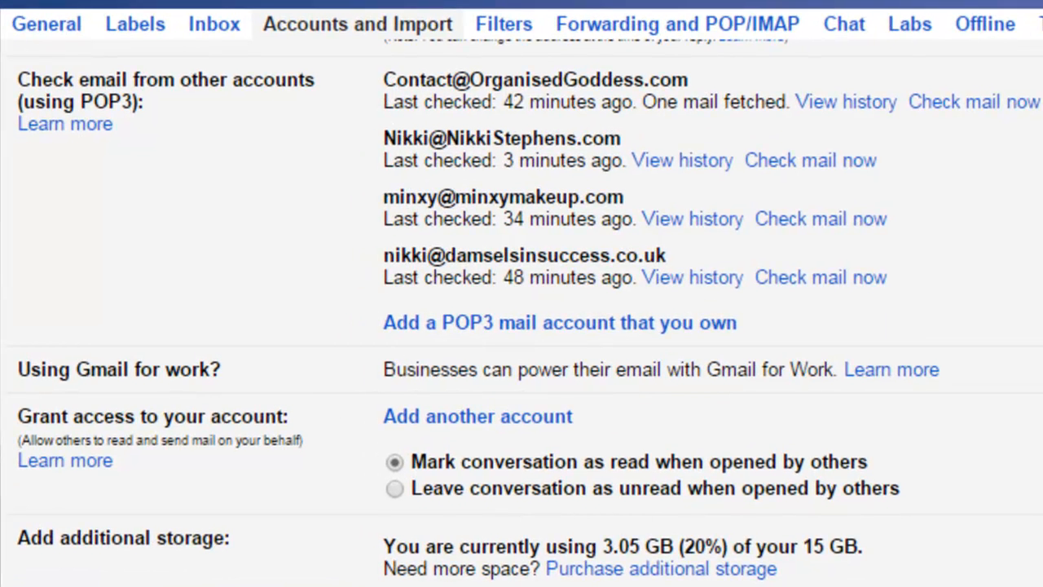
scroll(522, 314, up, 1)
scroll(521, 314, down, 1)
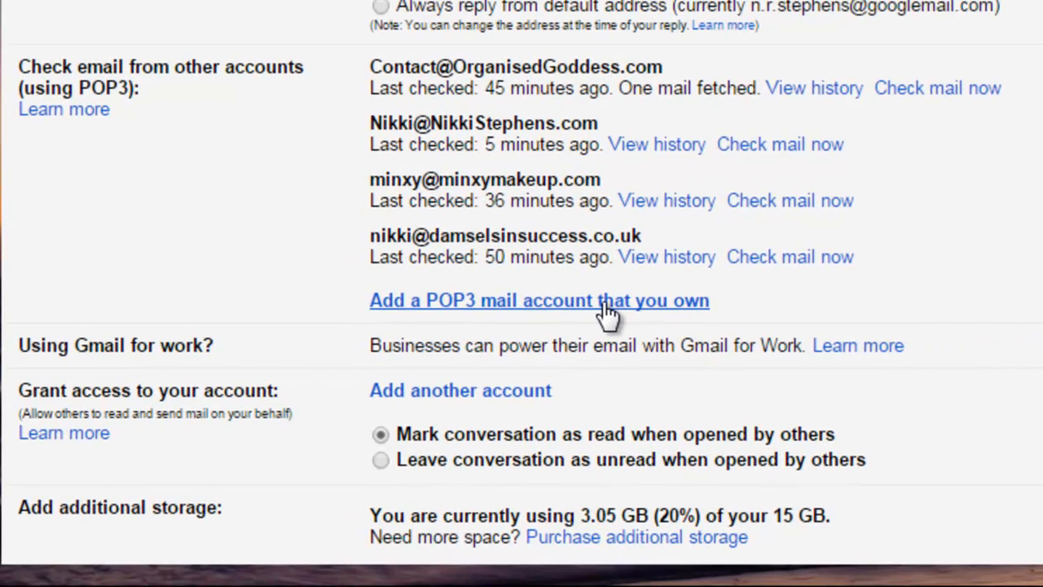
click(604, 308)
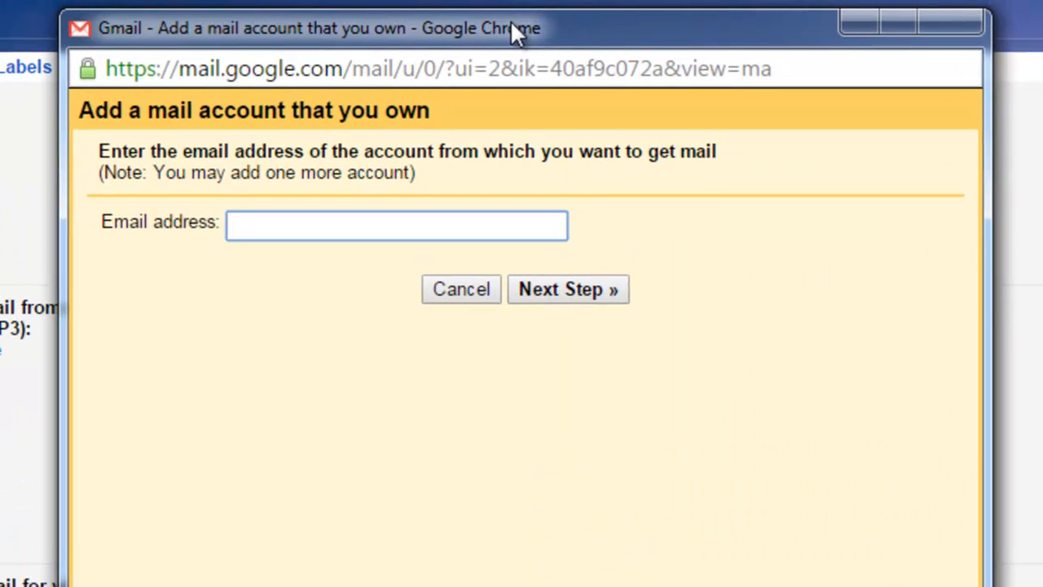
Step: Enter the new sparklybeauty.com address as the mail account and continue
drag(511, 23, 515, 32)
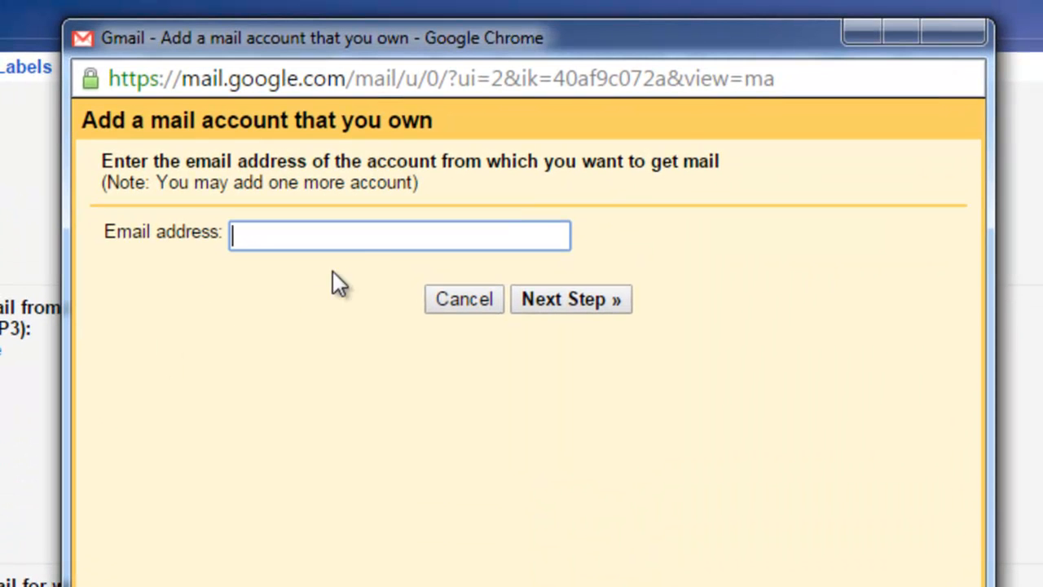
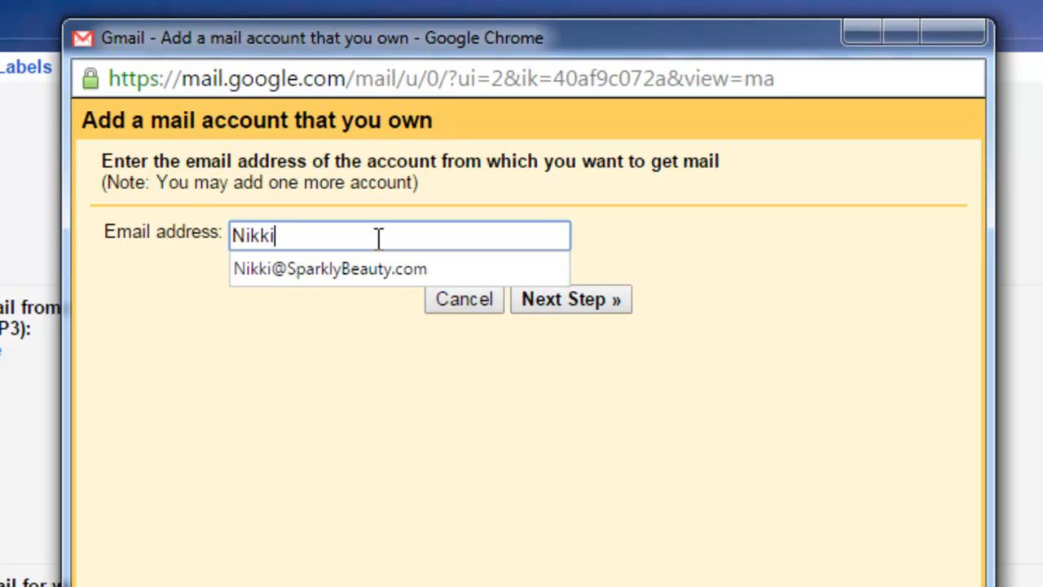
key(Down)
key(Tab)
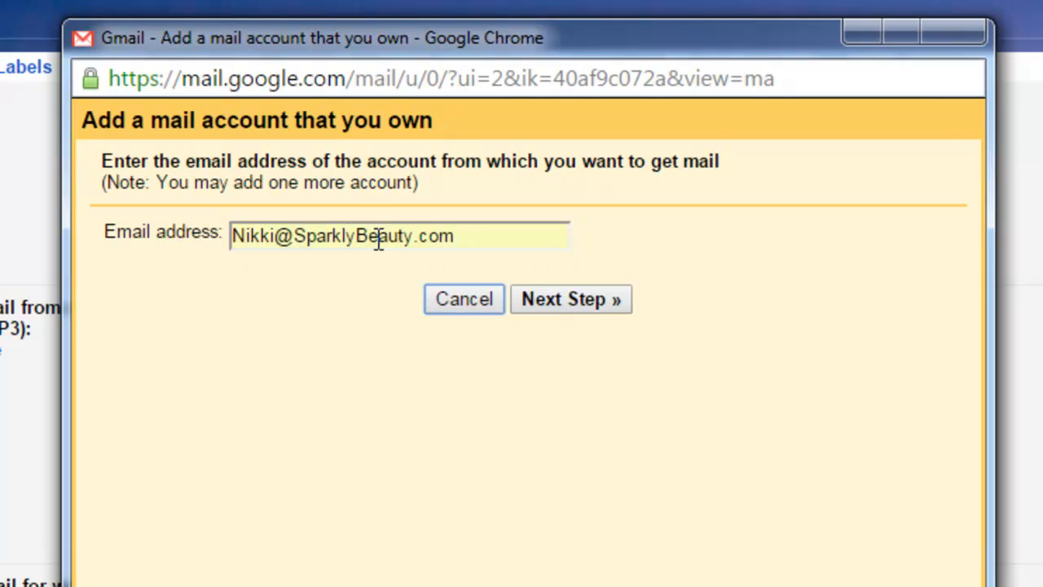
click(582, 302)
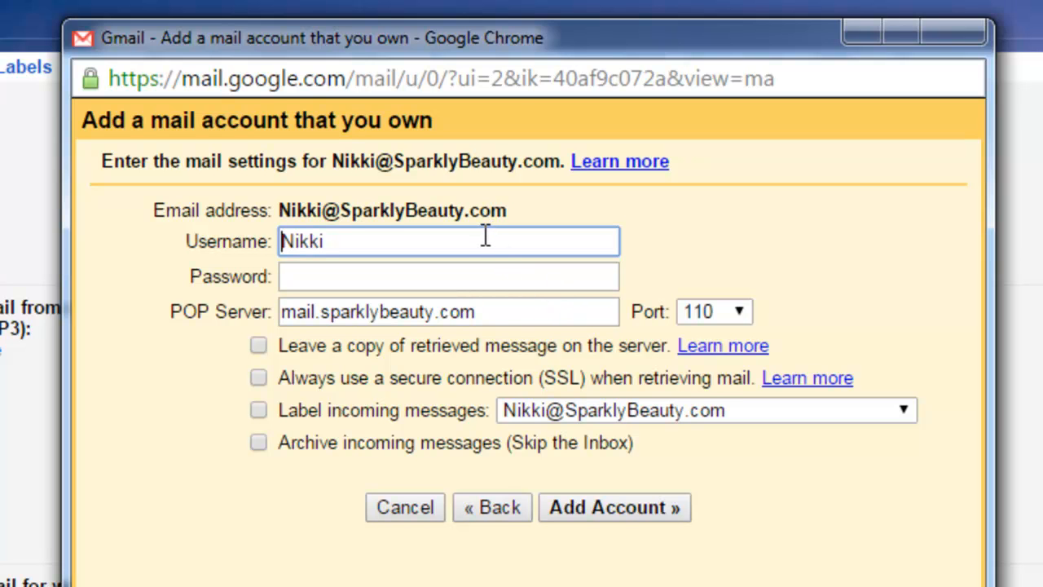
Step: Fill in the POP3 username and password and archive incoming messages
key(BackSpace)
key(BackSpace)
key(BackSpace)
key(BackSpace)
key(BackSpace)
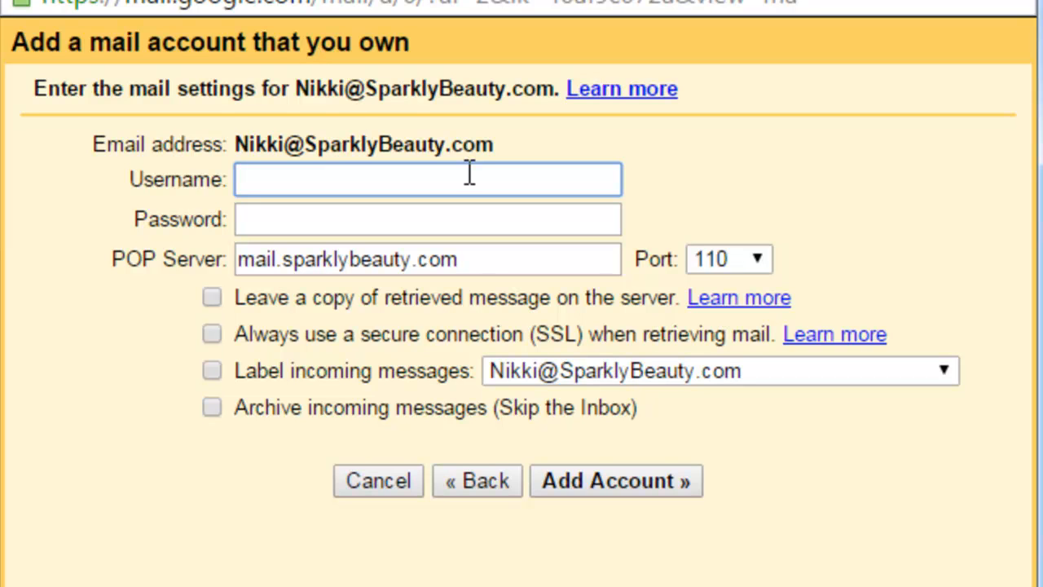
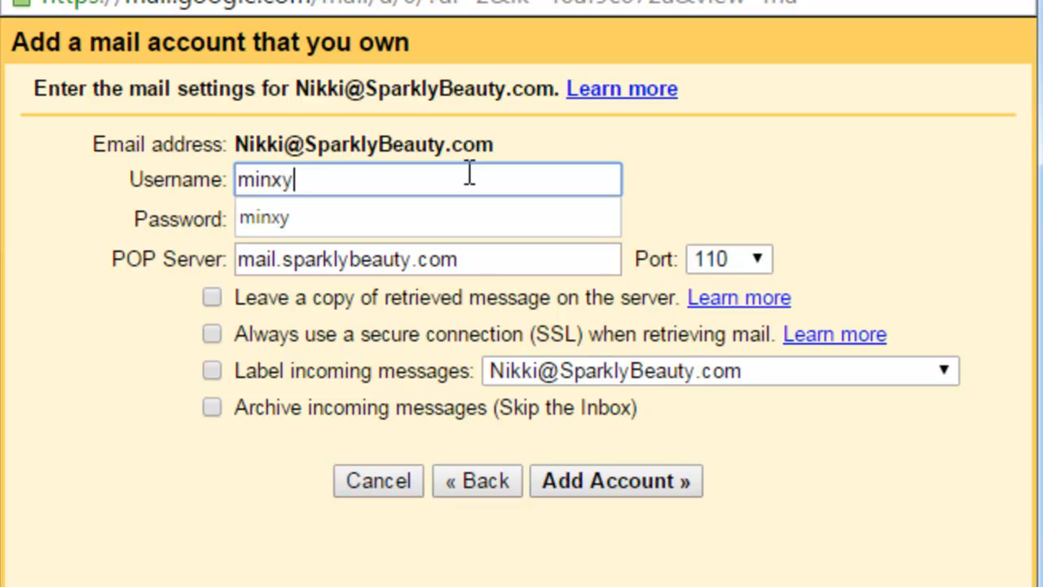
key(Tab)
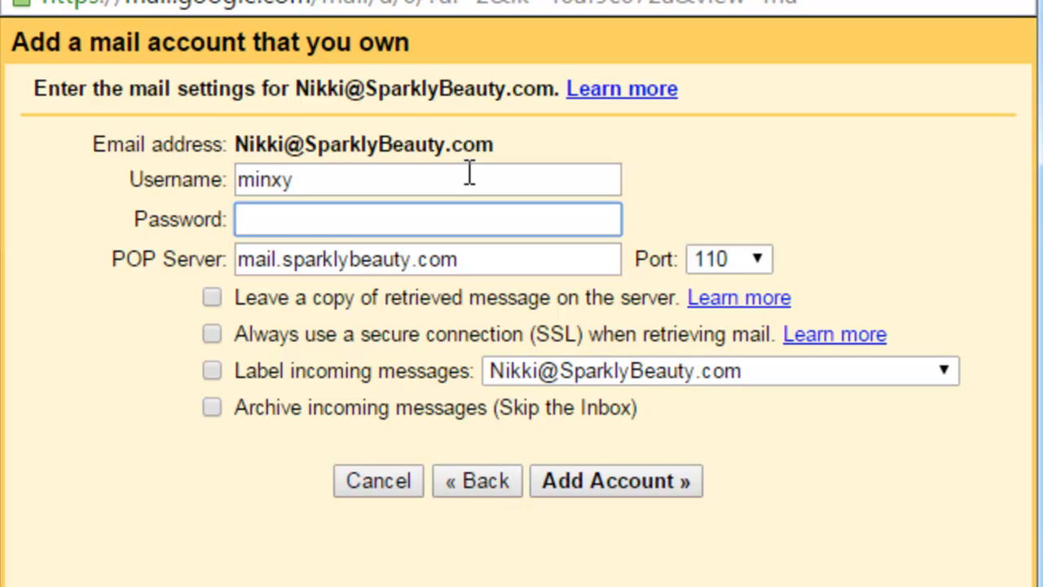
key(ctrl+v)
click(213, 405)
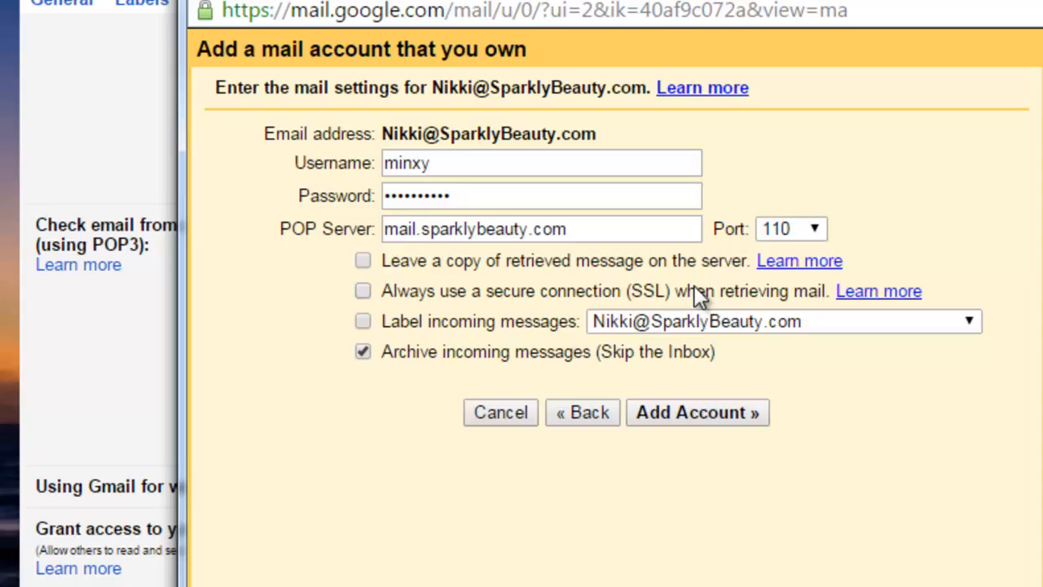
Step: Label incoming mail with a new label 'Sparkly Beauty - Younique' and add the account
click(758, 275)
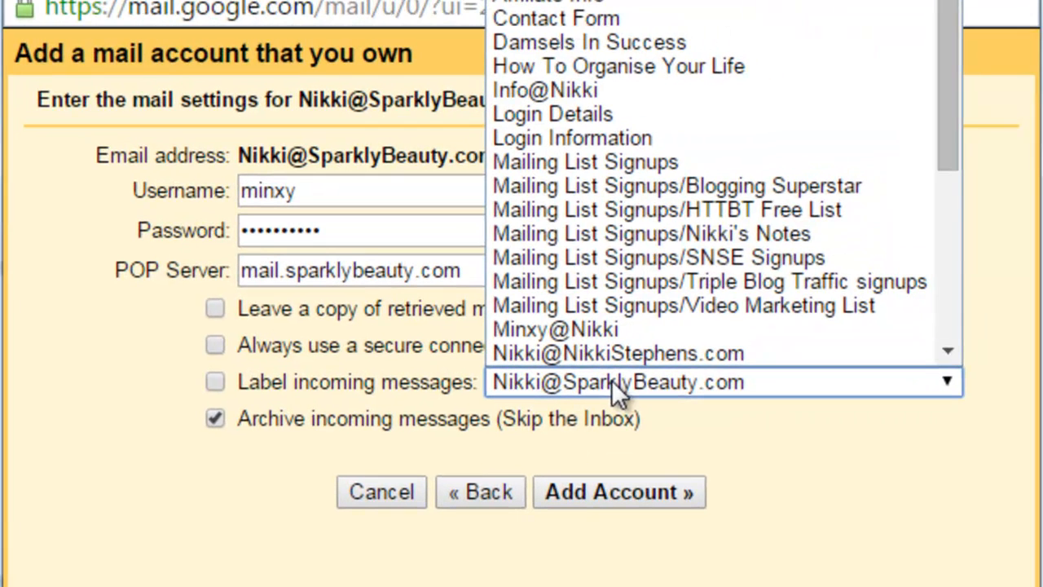
click(584, 1)
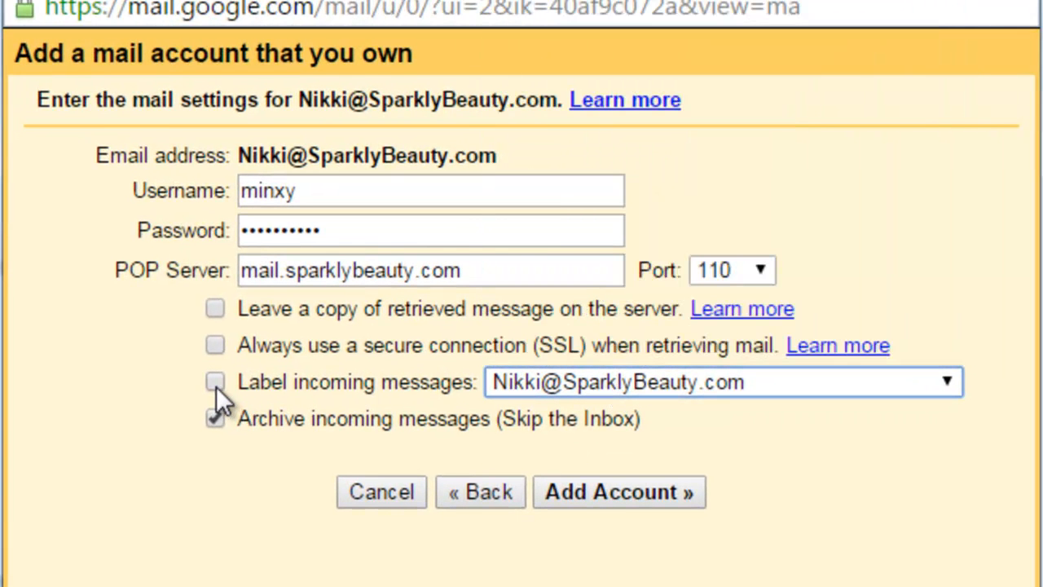
click(888, 382)
click(889, 354)
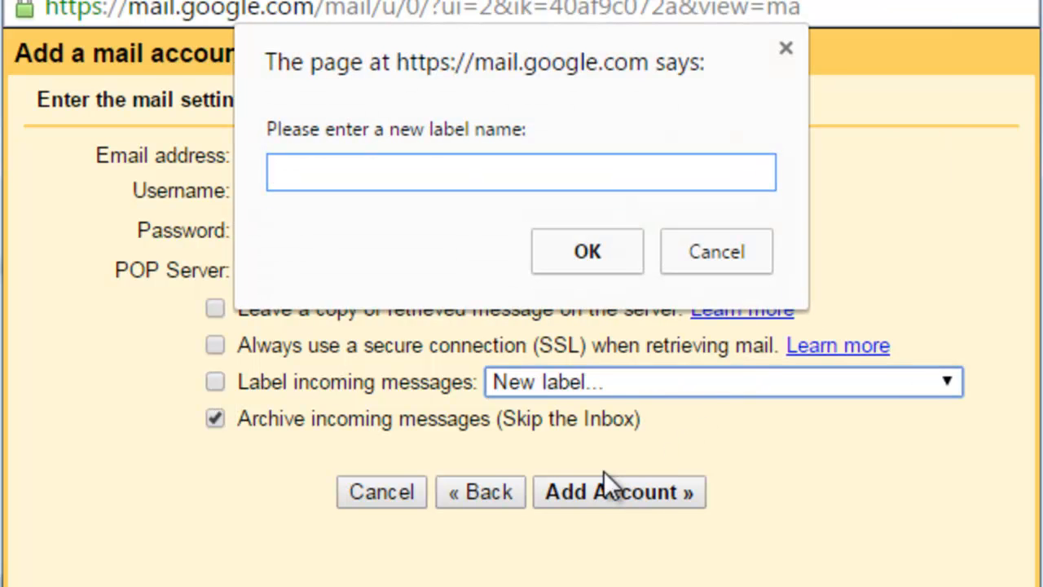
text(Sparkly Beauty - Younique)
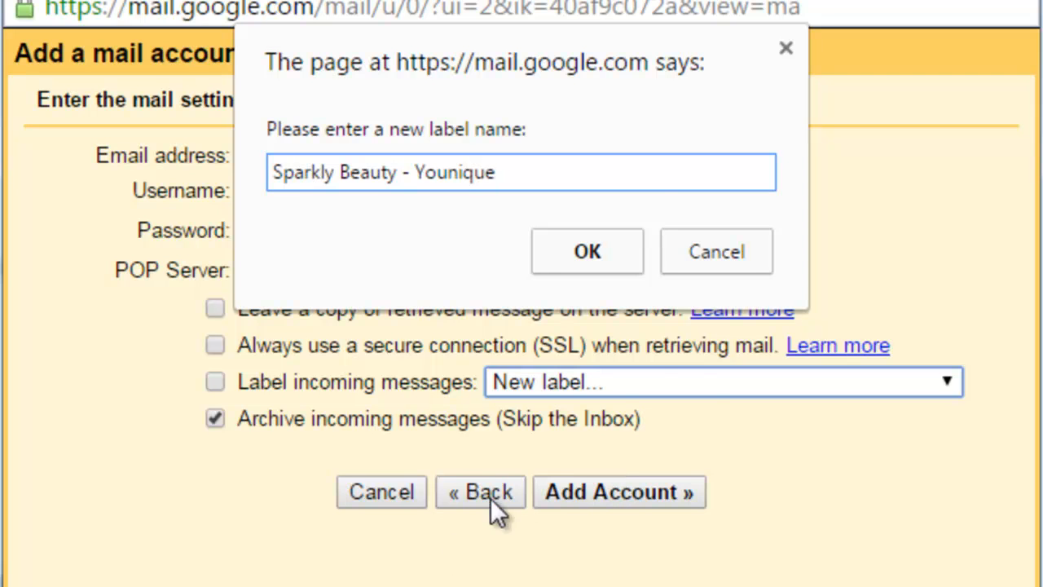
click(601, 259)
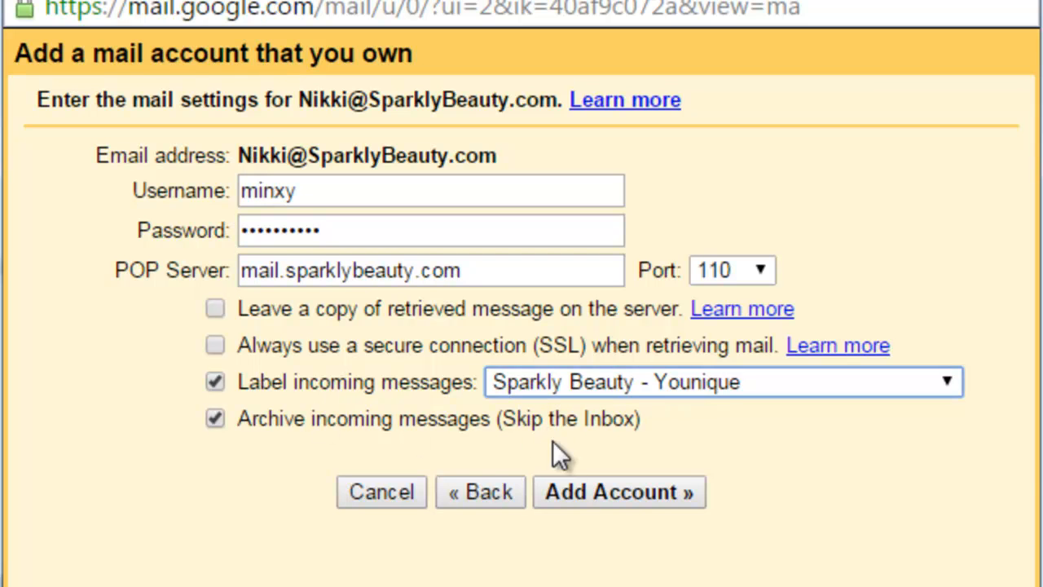
click(581, 488)
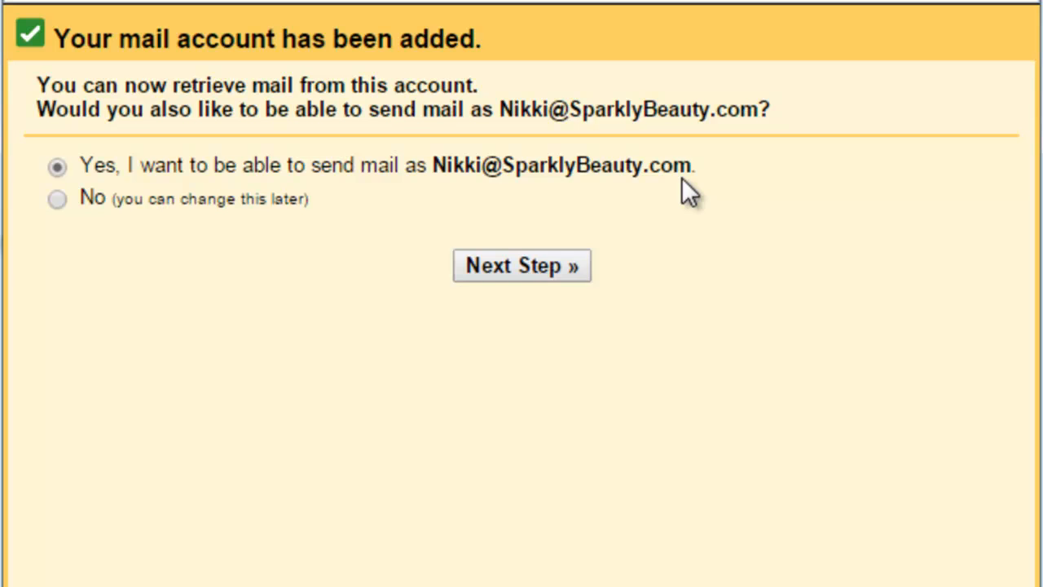
Step: Append '(Younique)' to the sender name and untick Treat as an alias
click(521, 266)
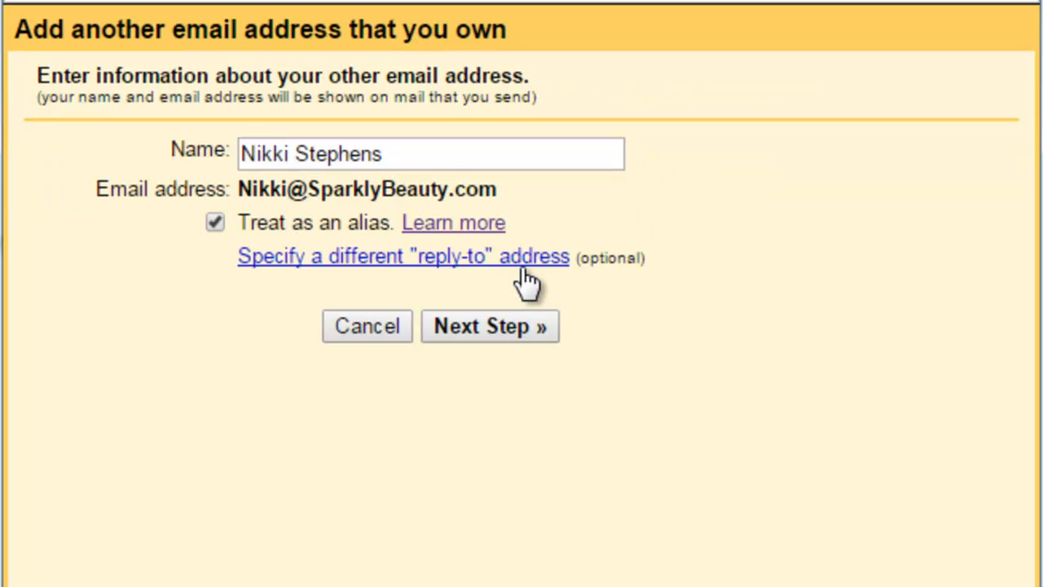
click(401, 153)
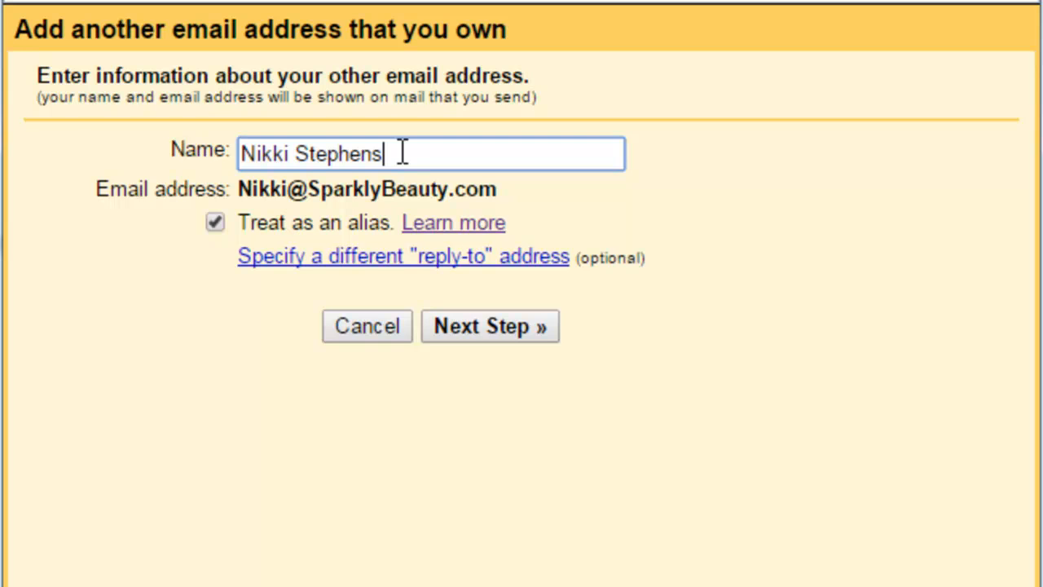
text((Younique))
click(214, 222)
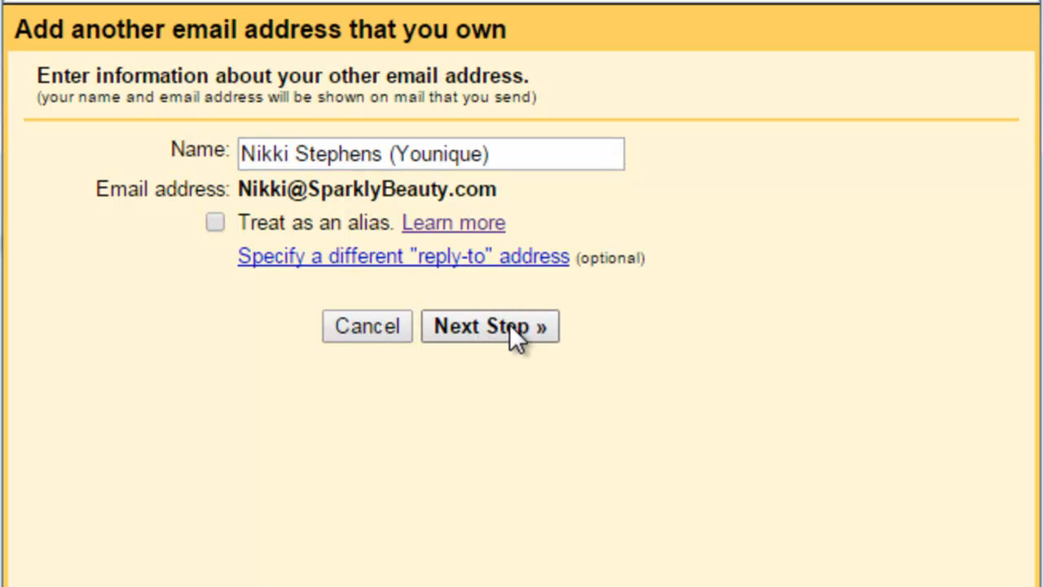
click(505, 324)
Step: Use SMTP server mail.SparklyBeauty.com with the mailbox username and password, and submit
click(285, 189)
key(BackSpace)
key(BackSpace)
key(BackSpace)
key(BackSpace)
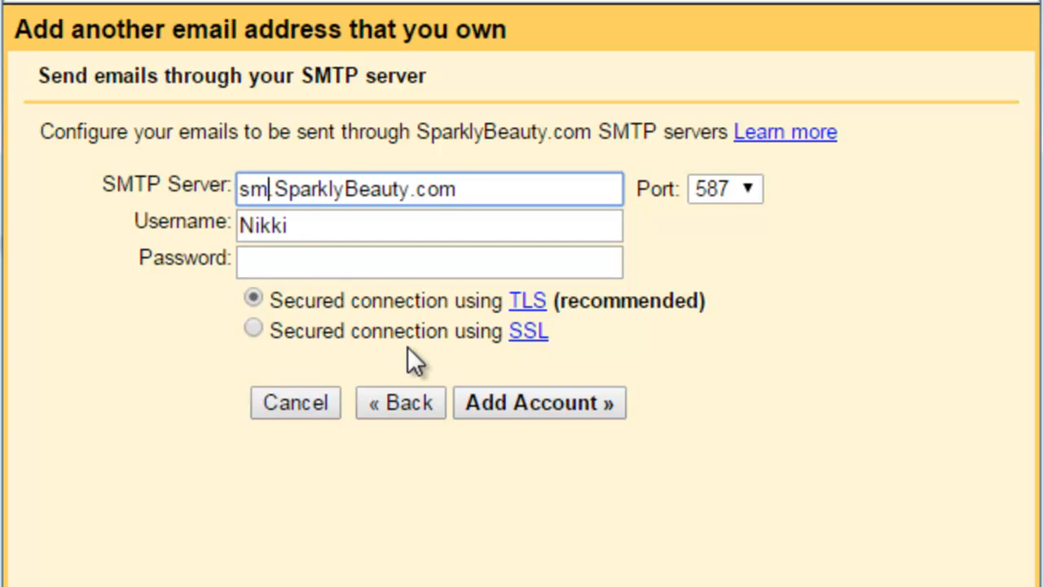
text(mail)
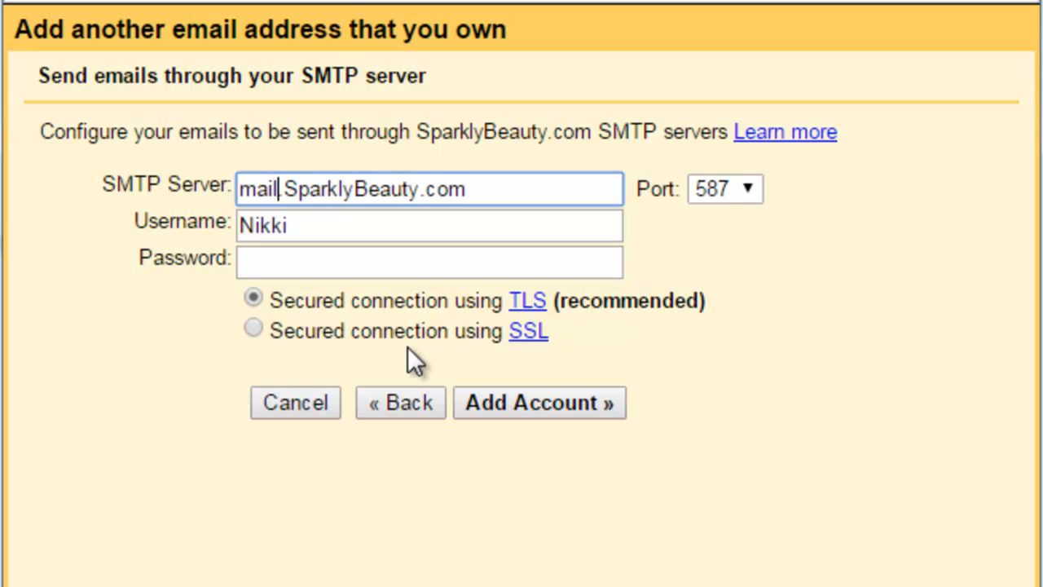
key(Tab)
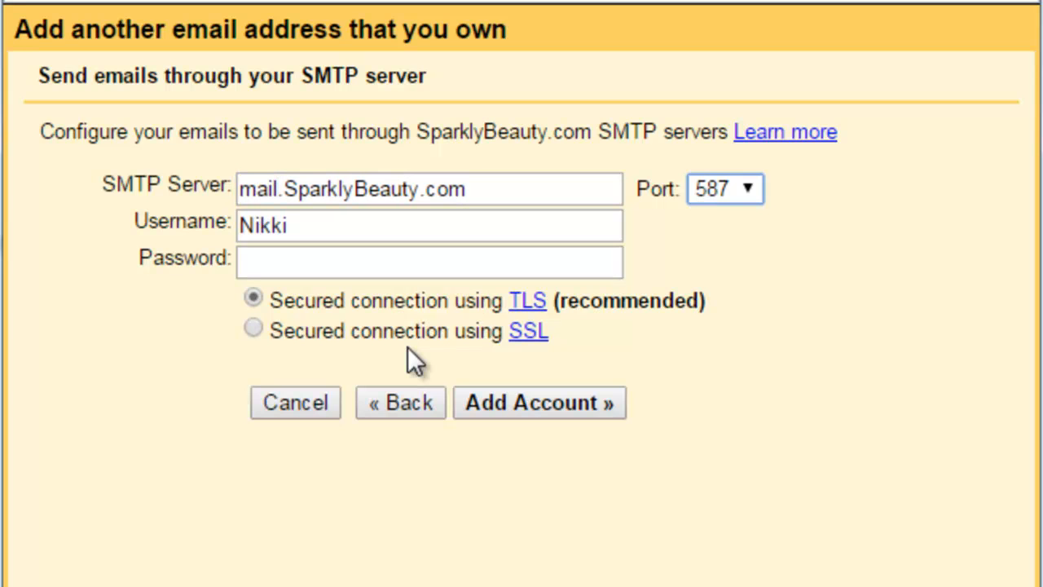
click(322, 229)
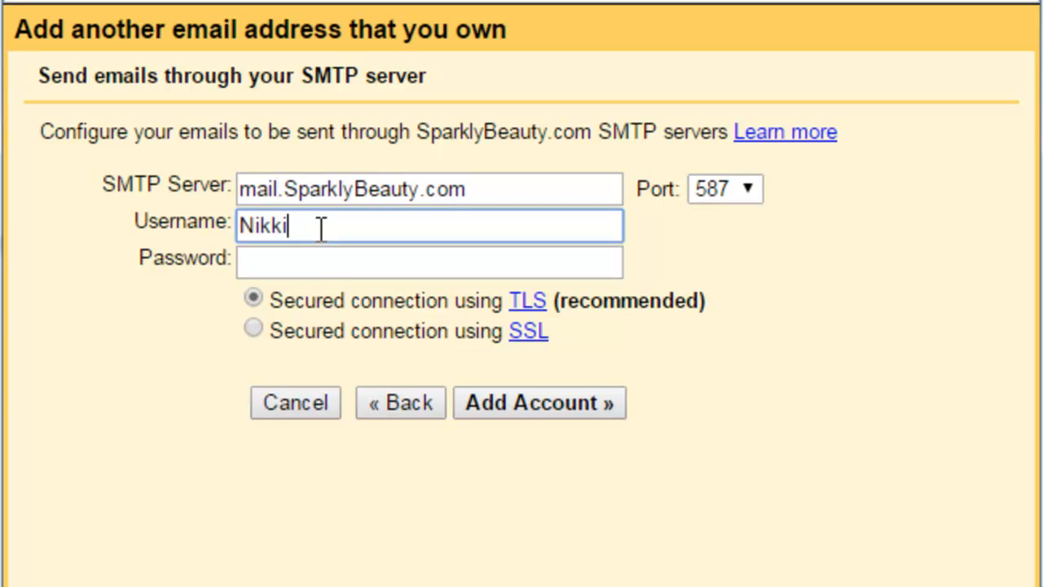
key(ctrl+a)
text(mi)
key(Down)
key(Tab)
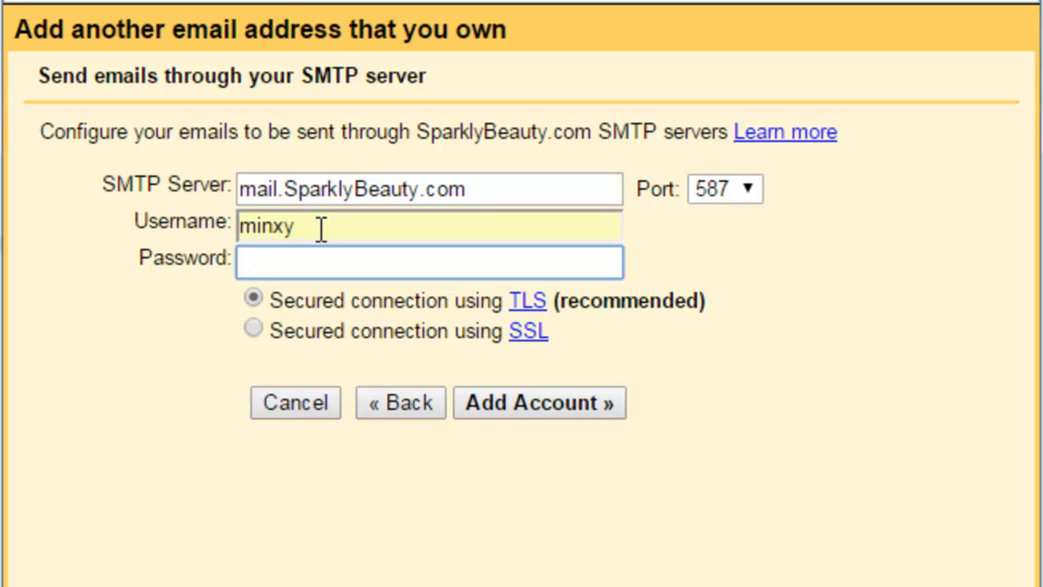
key(ctrl+v)
click(547, 404)
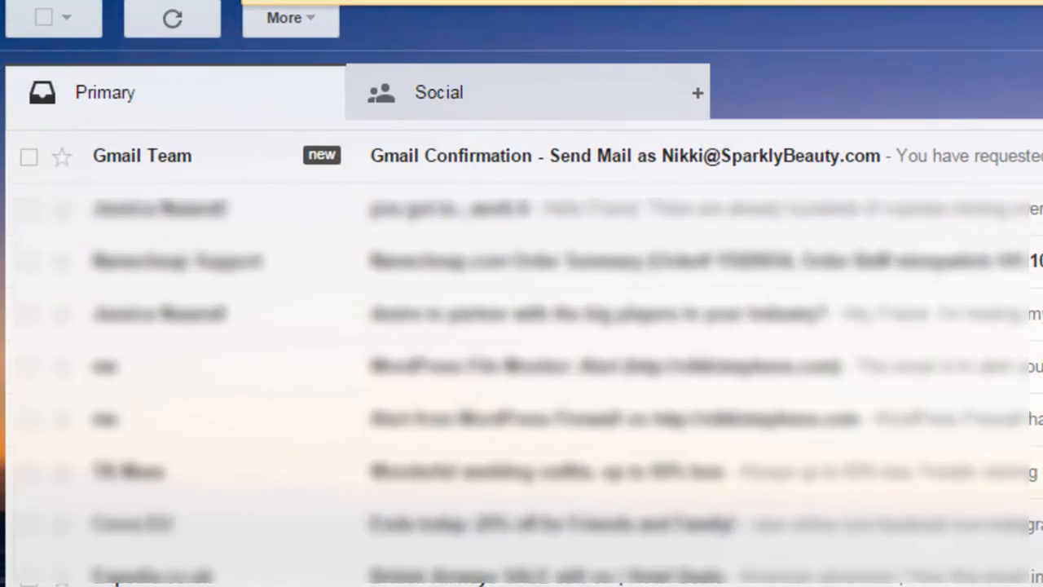
Step: Open the Send Mail As confirmation email and follow its verification link
click(496, 157)
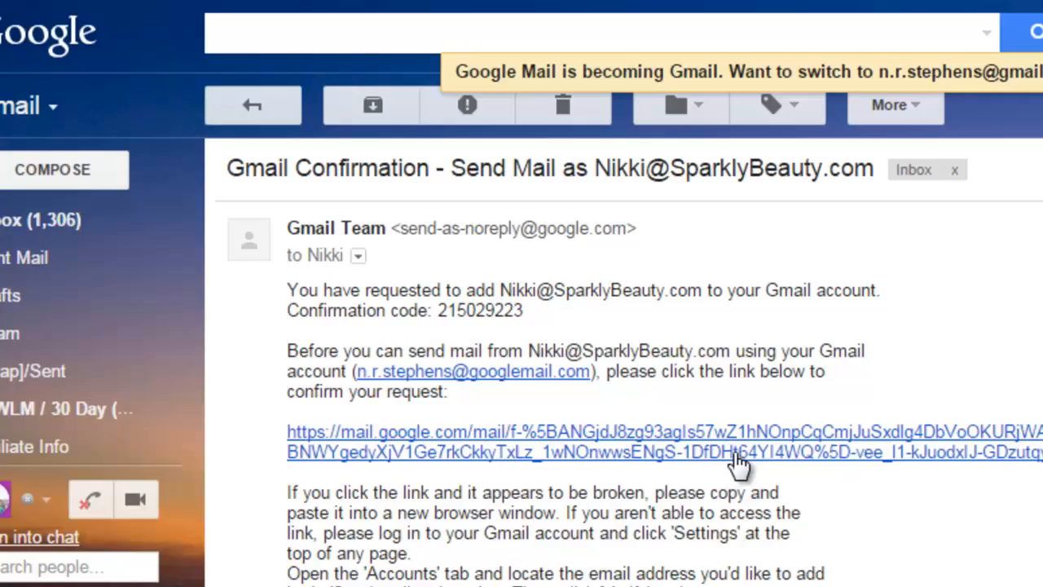
click(736, 455)
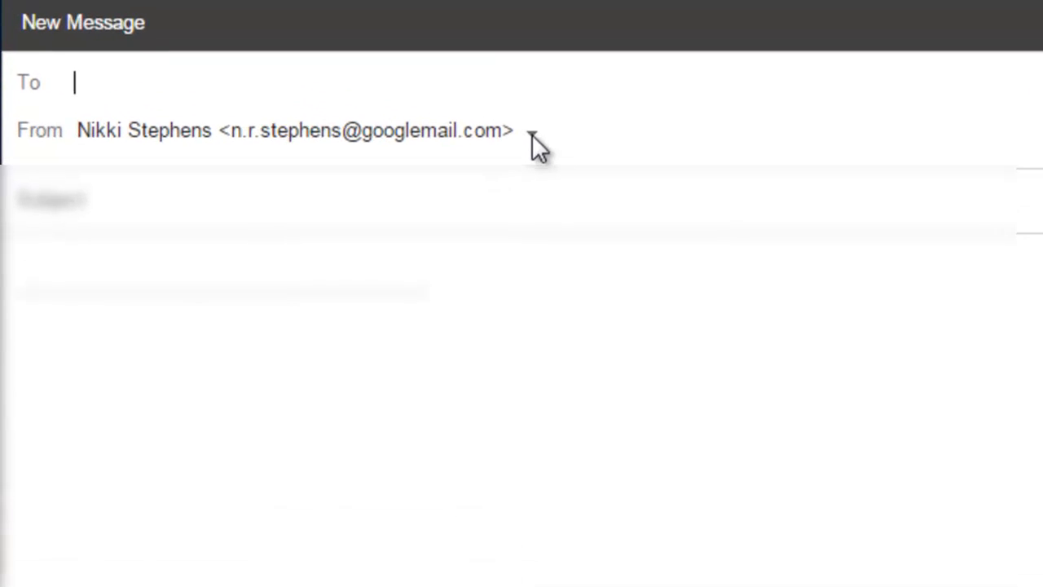
Step: Write a 'Test!' message from the sparklybeauty.com address to the personal Gmail account
click(531, 135)
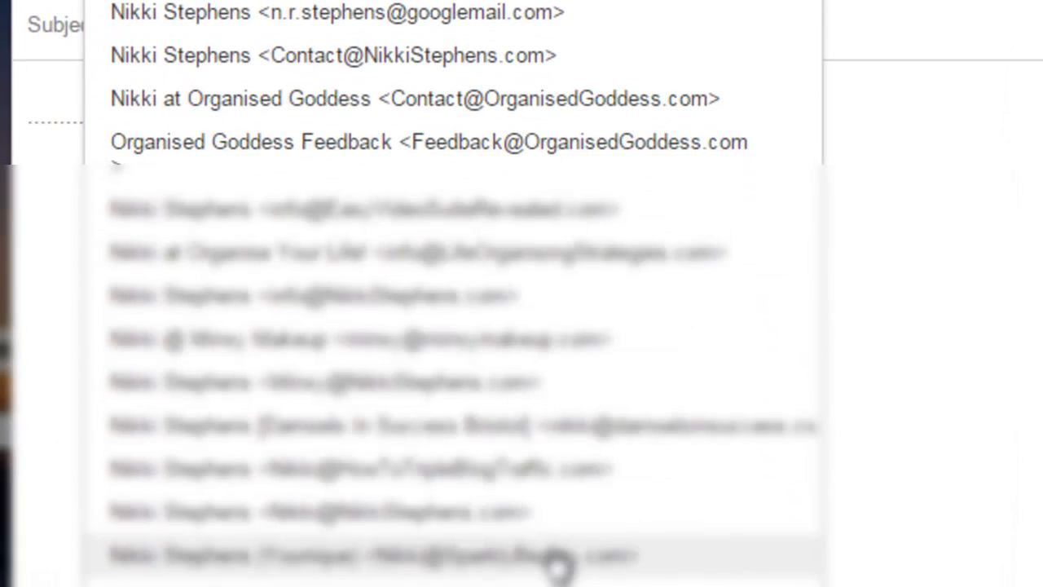
click(557, 560)
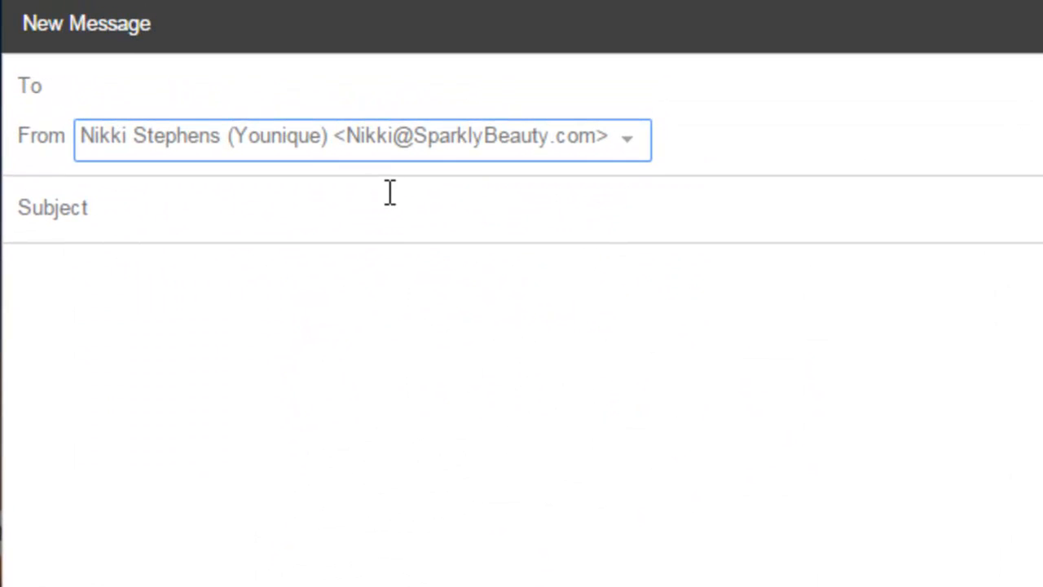
click(388, 191)
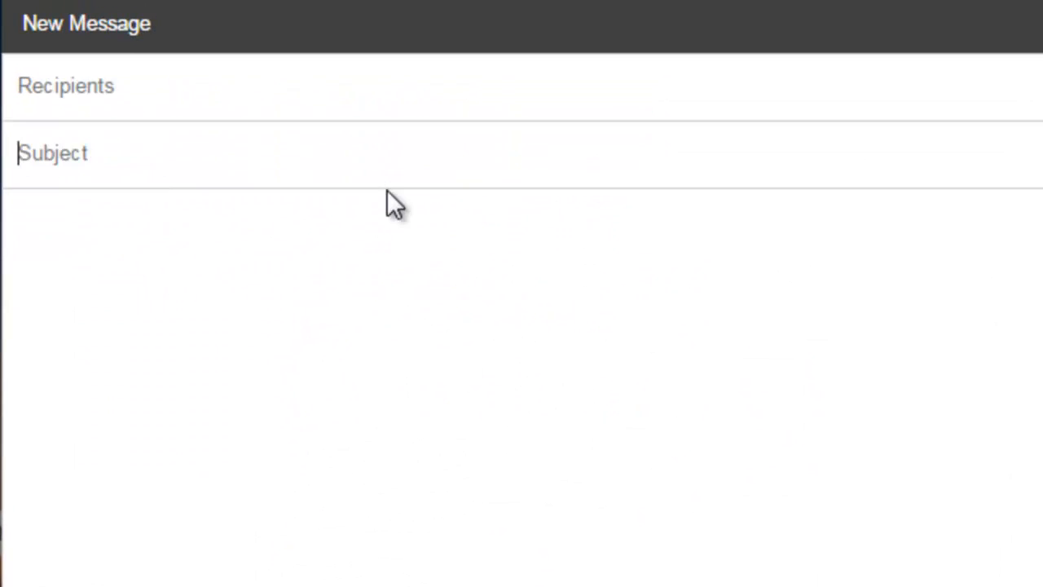
click(305, 103)
text(n.r)
key(Return)
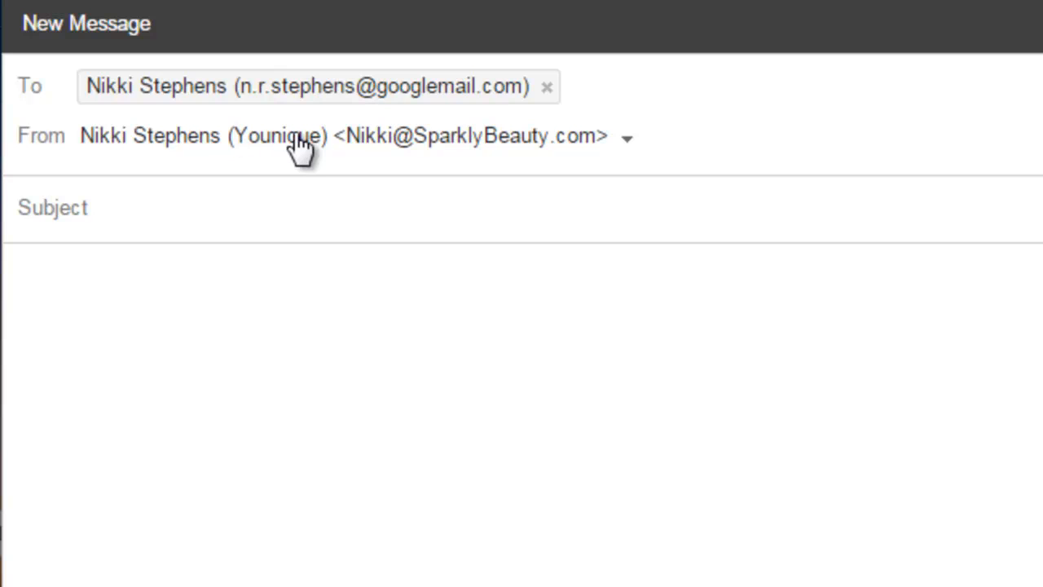
click(300, 207)
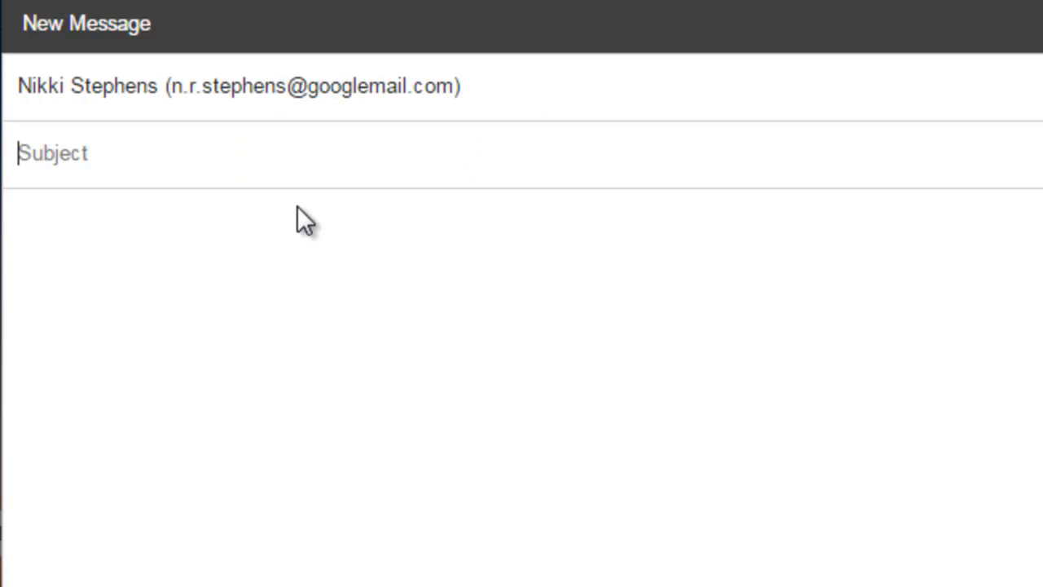
text(Test!)
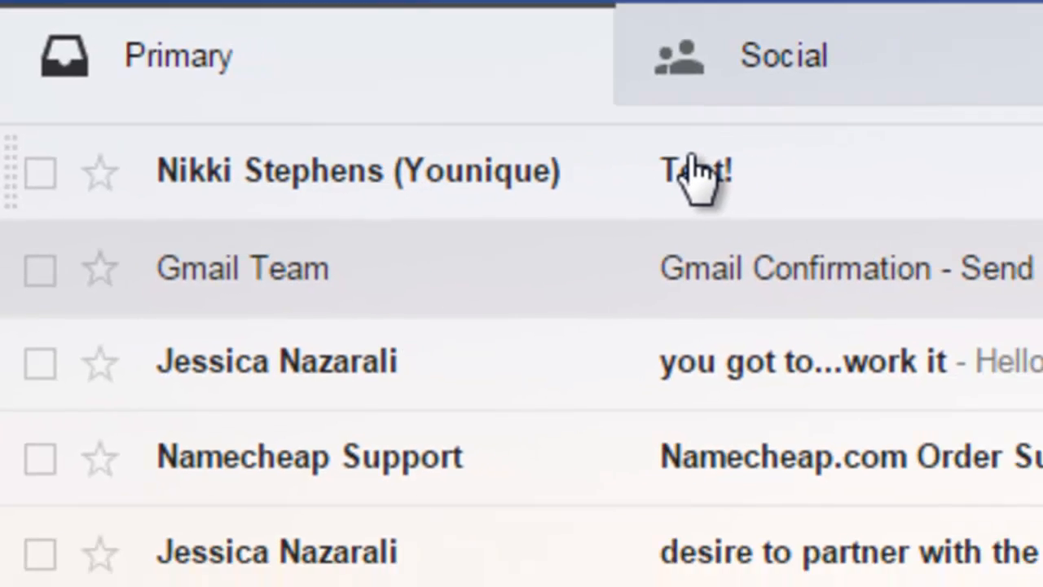
Step: Open the Test! email and expand its details to check the from and mailed-by domain
click(697, 174)
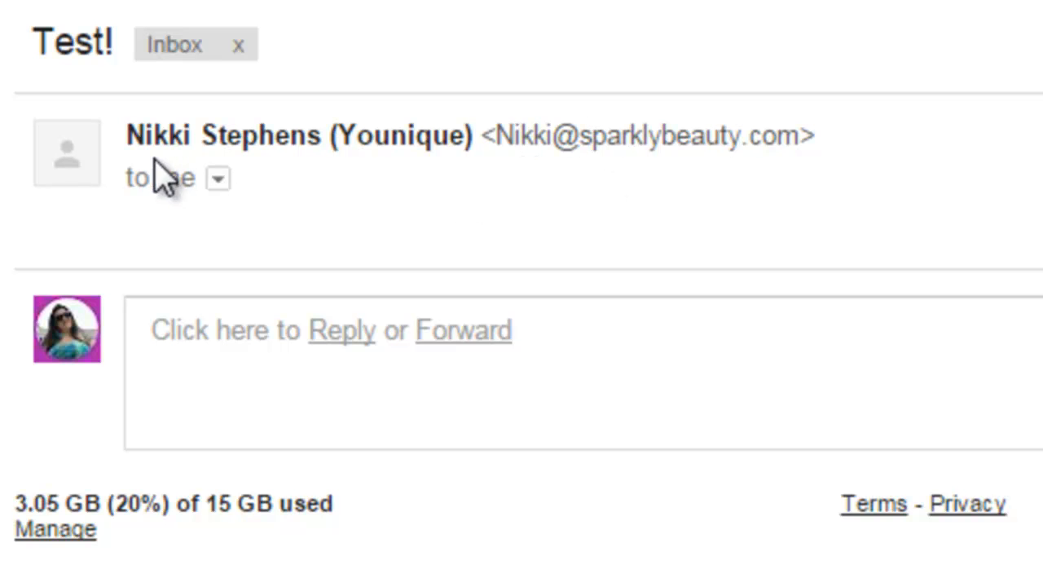
click(219, 179)
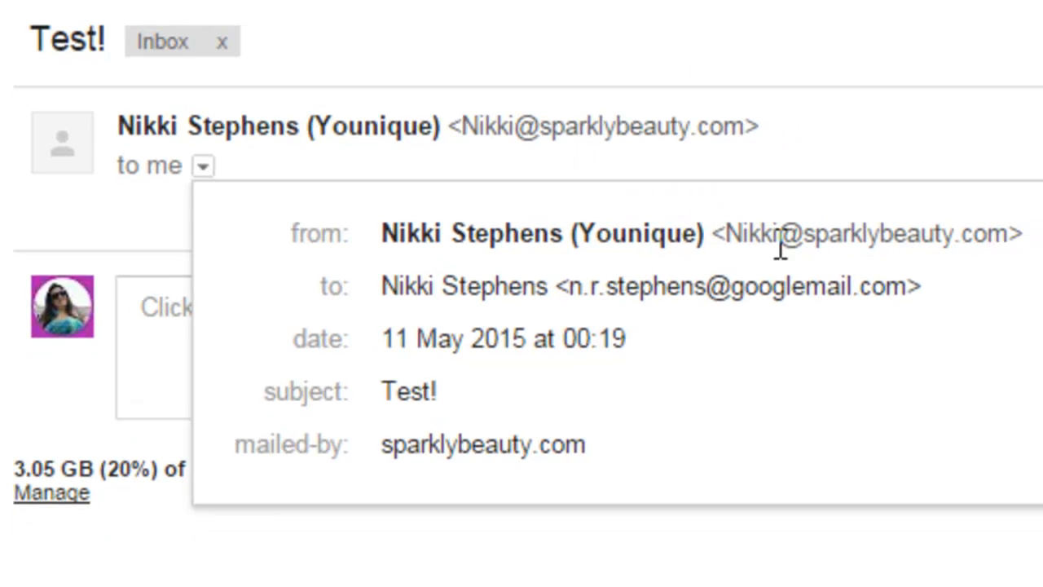
mouse_move(865, 302)
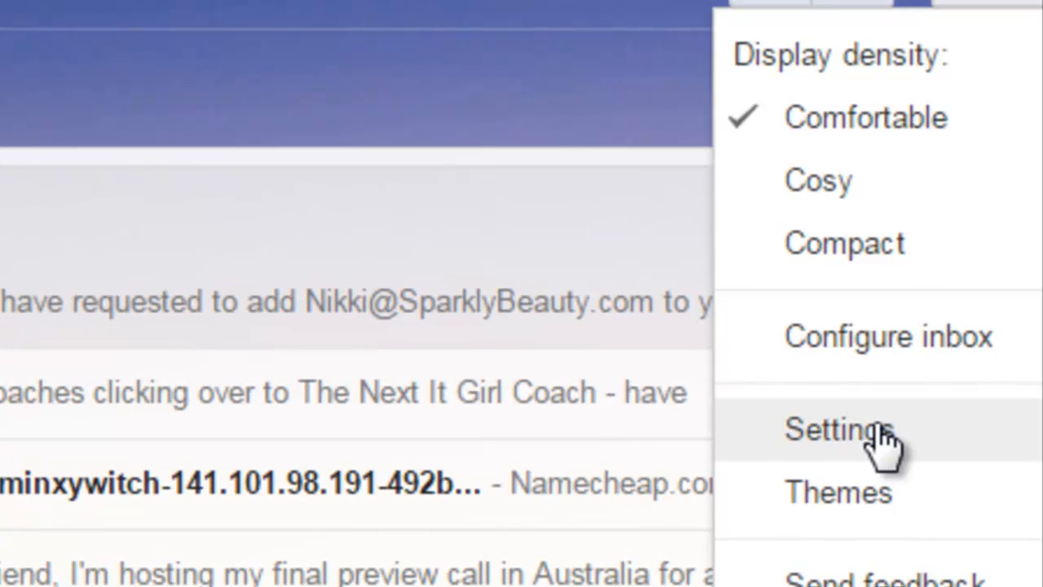
Step: Go to Gmail's Filters settings and begin a new filter
click(876, 427)
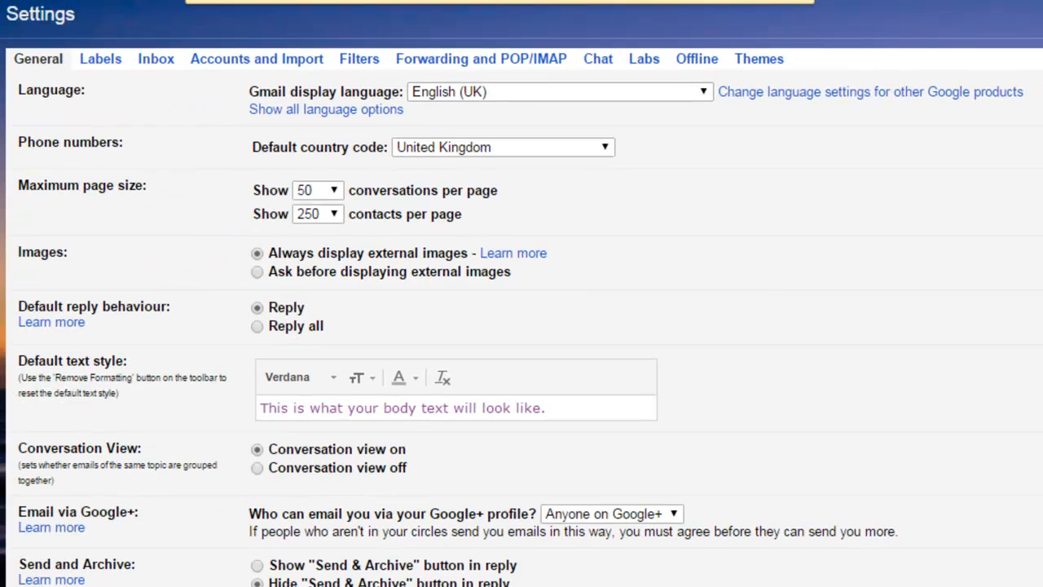
click(361, 58)
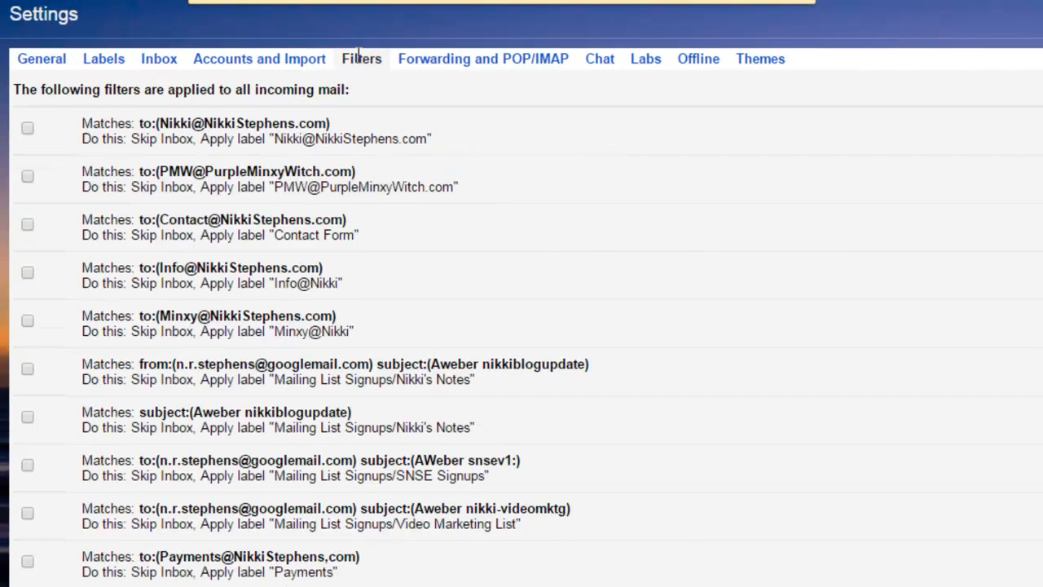
scroll(815, 285, down, 10)
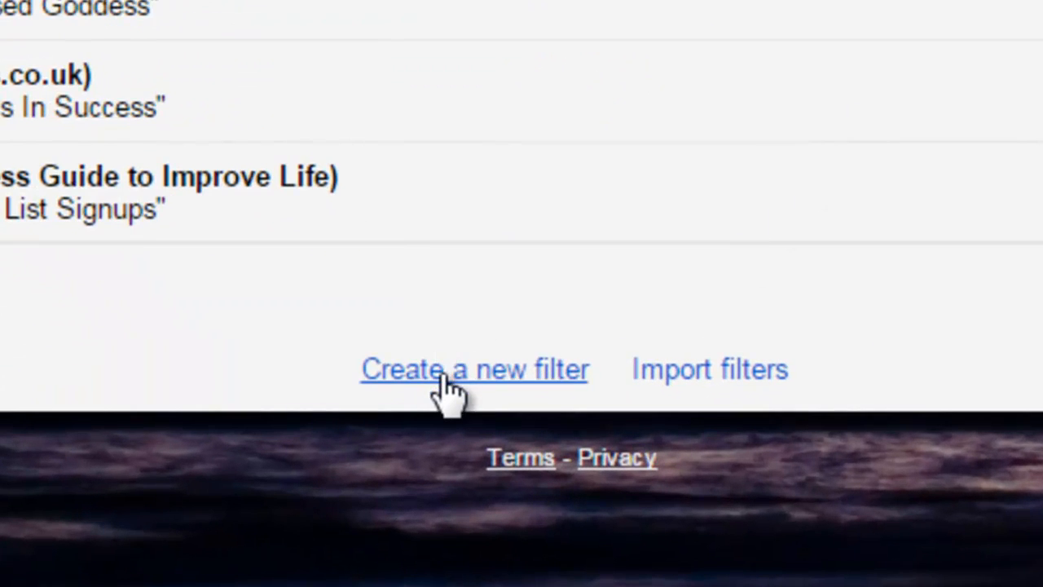
click(444, 377)
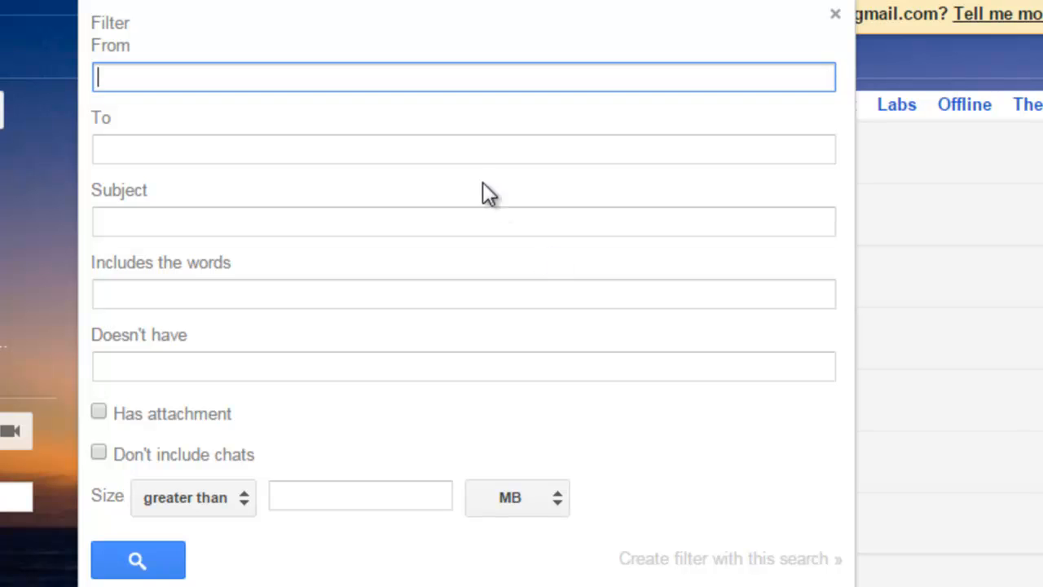
Step: Set the filter's To criterion to the new domain email address and continue to the filter actions
click(469, 153)
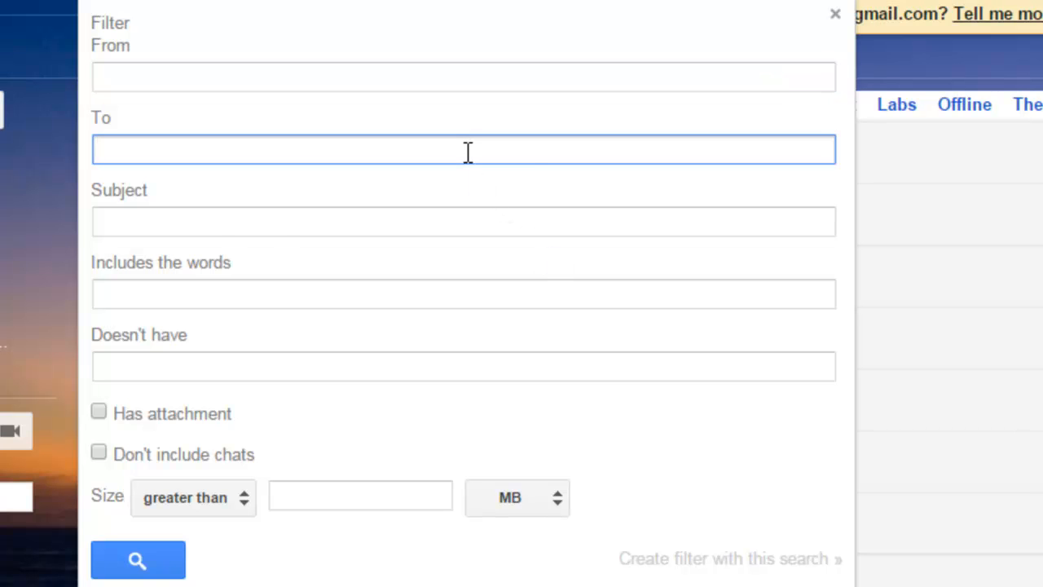
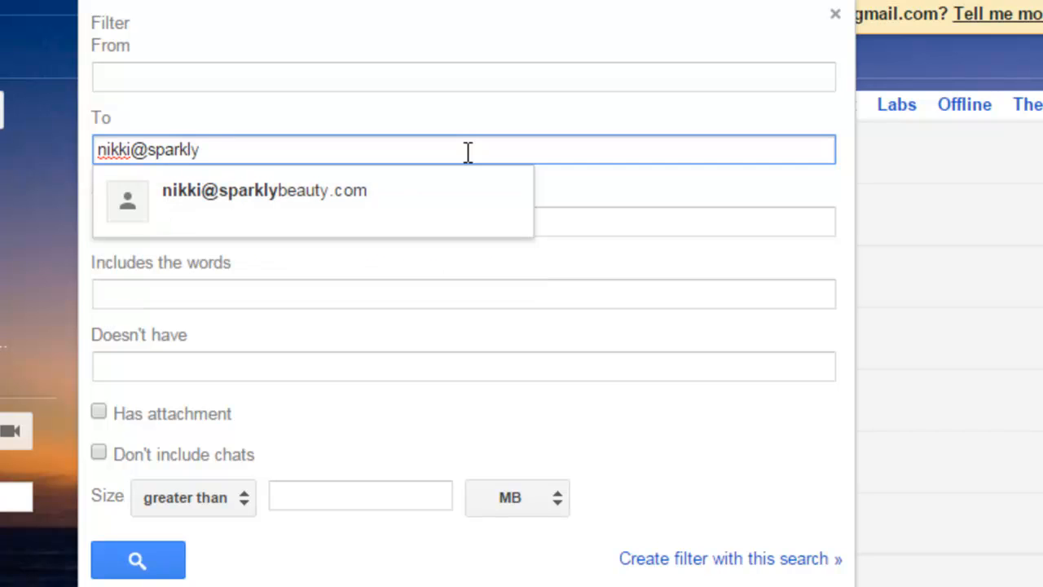
key(Tab)
click(468, 152)
text(b)
key(Return)
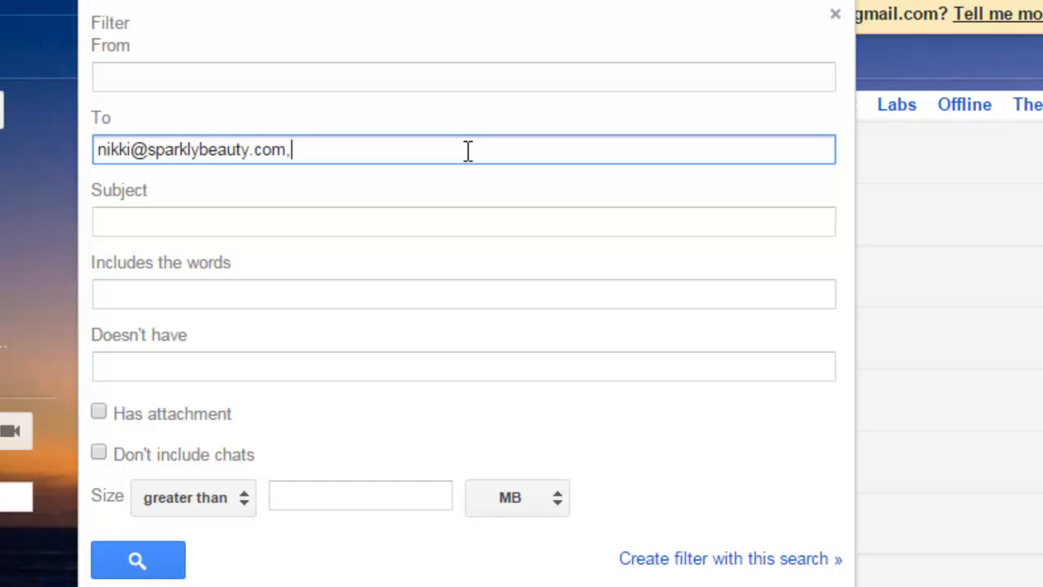
key(BackSpace)
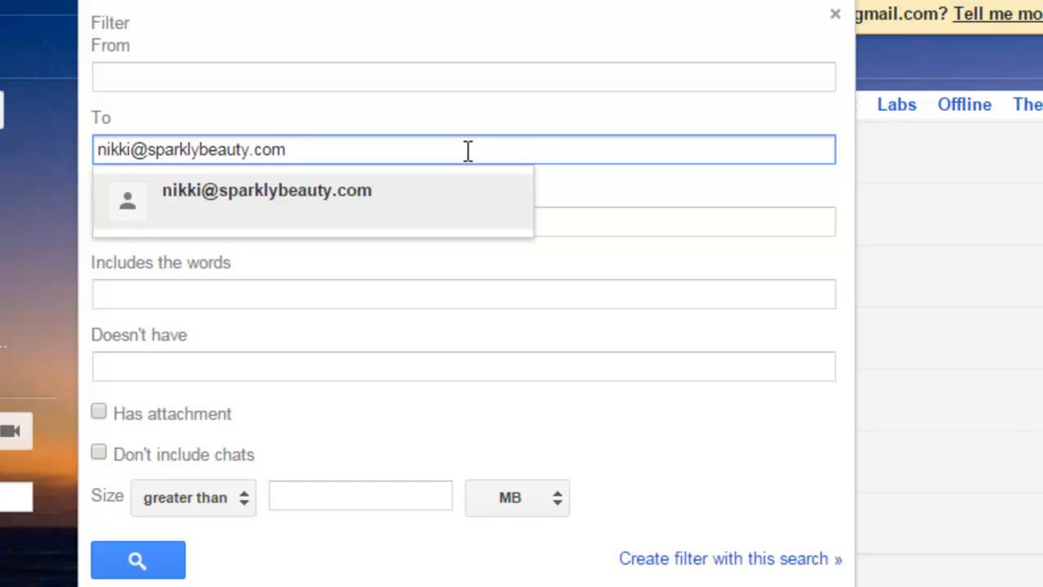
click(685, 514)
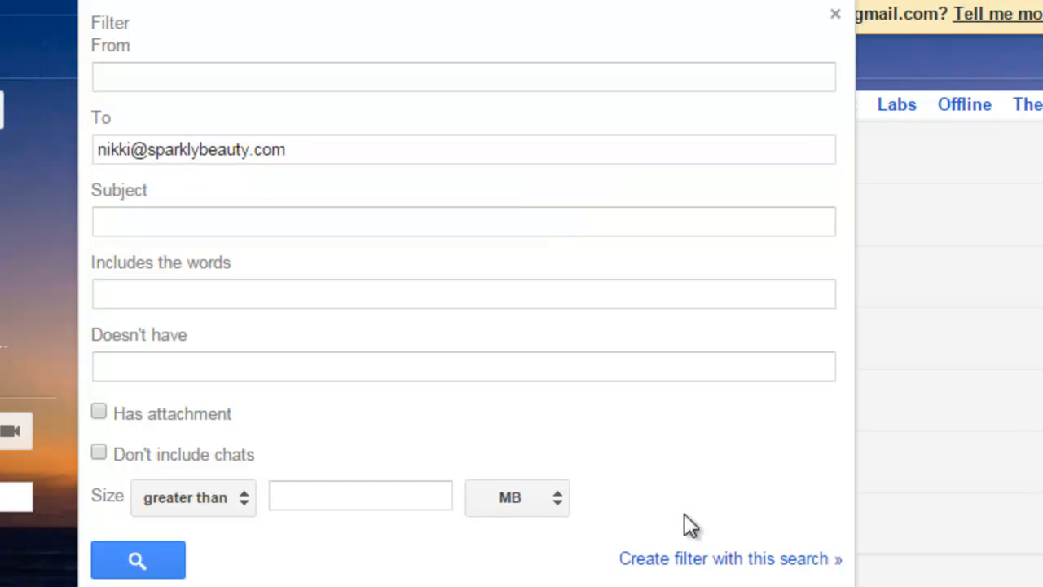
click(706, 563)
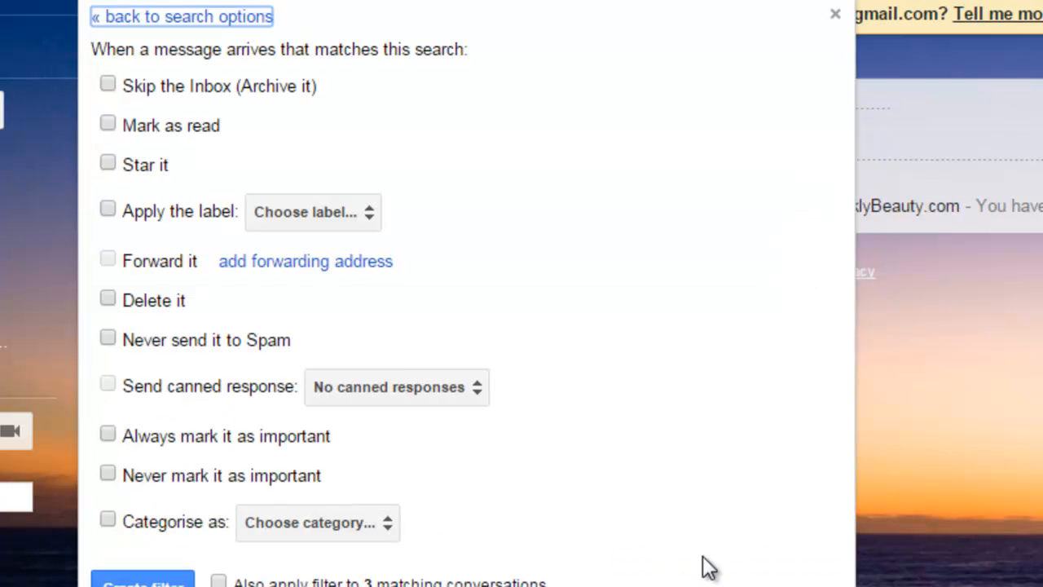
Step: Have matching mail skip the Inbox, get the Sparkly Beauty - Younique label, and cover 3 existing conversations
click(109, 84)
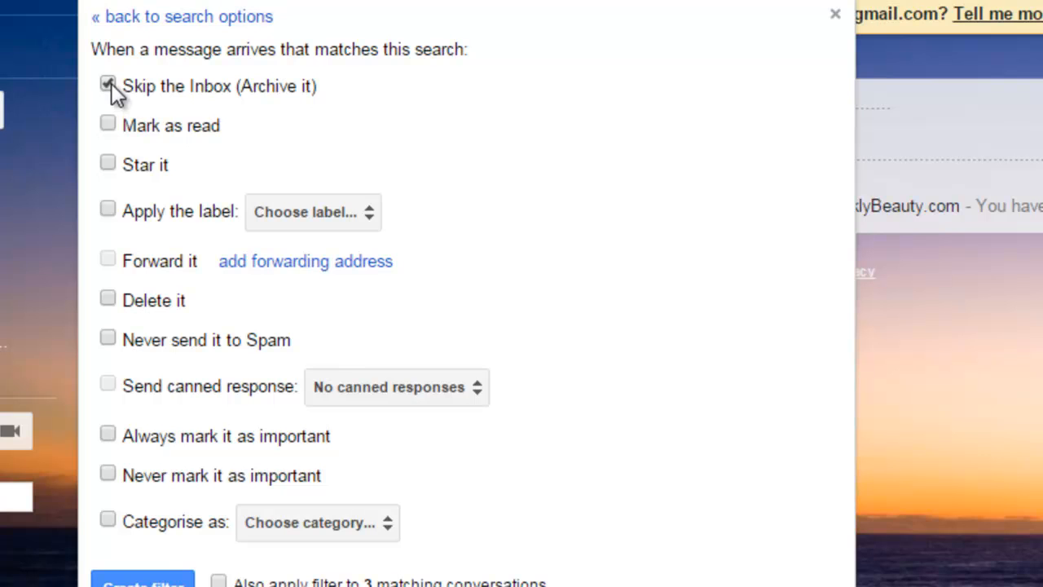
click(336, 226)
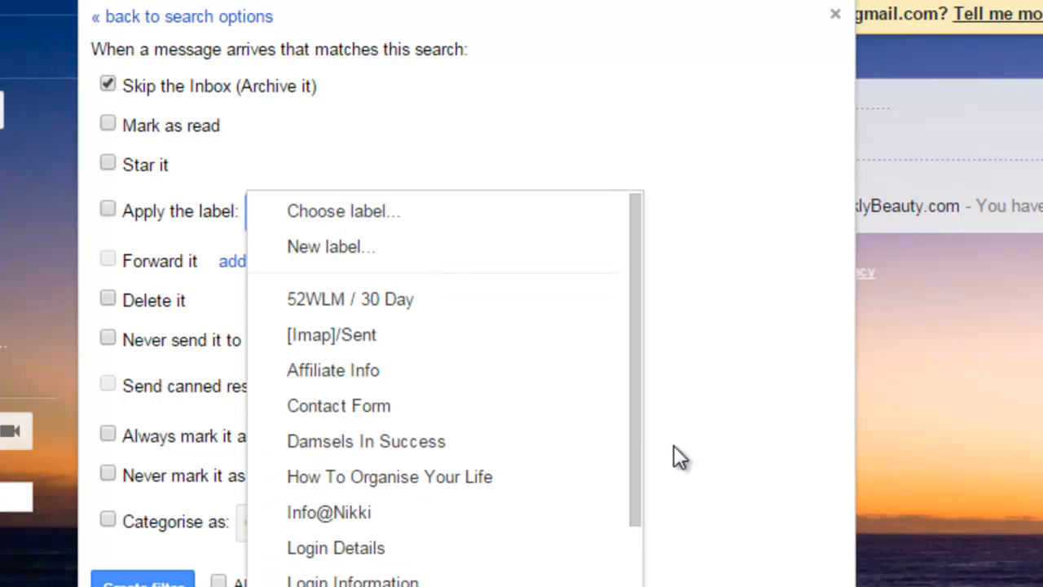
drag(634, 415, 635, 586)
click(359, 586)
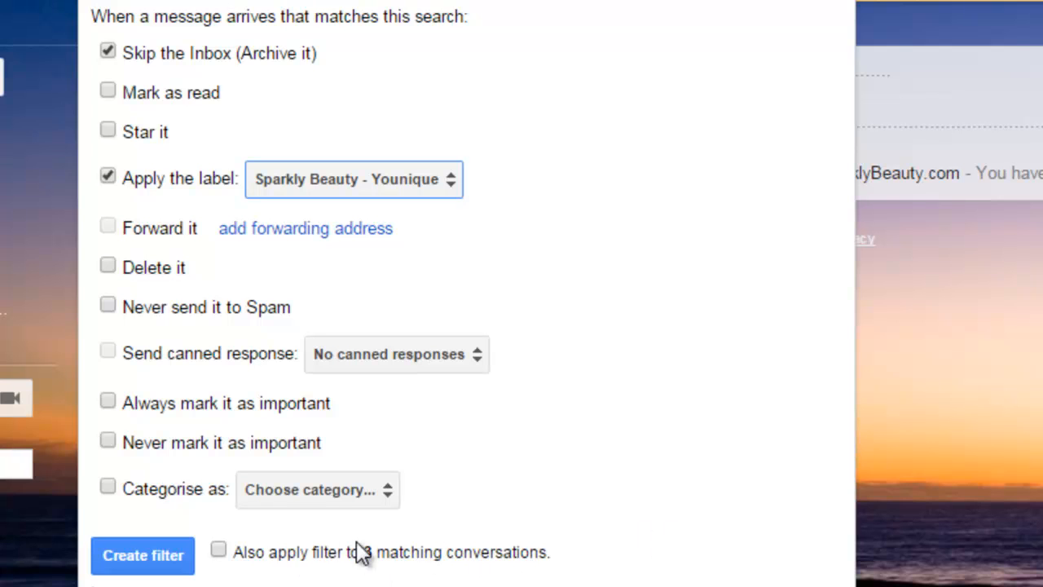
click(219, 552)
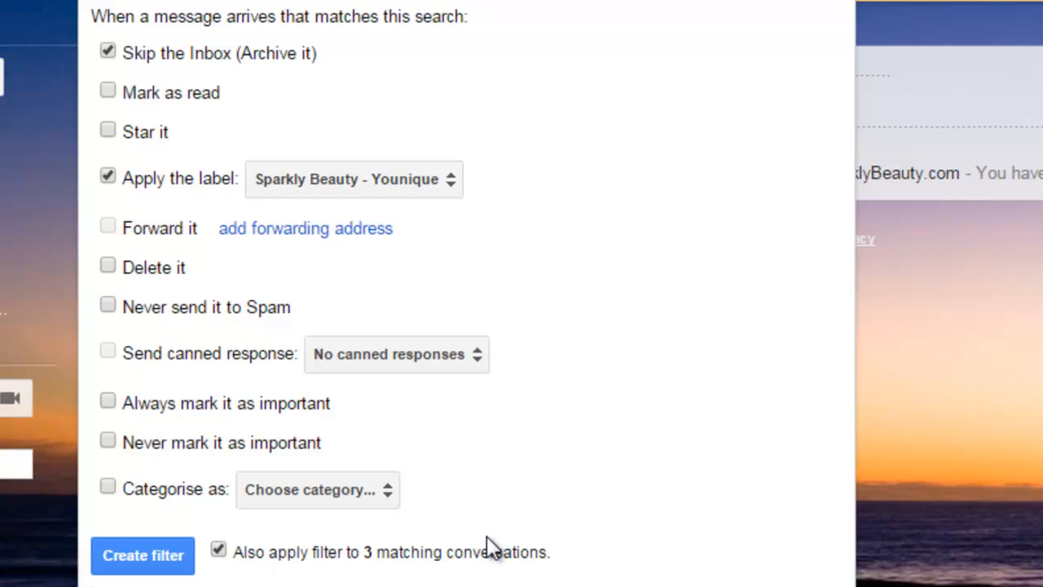
click(118, 556)
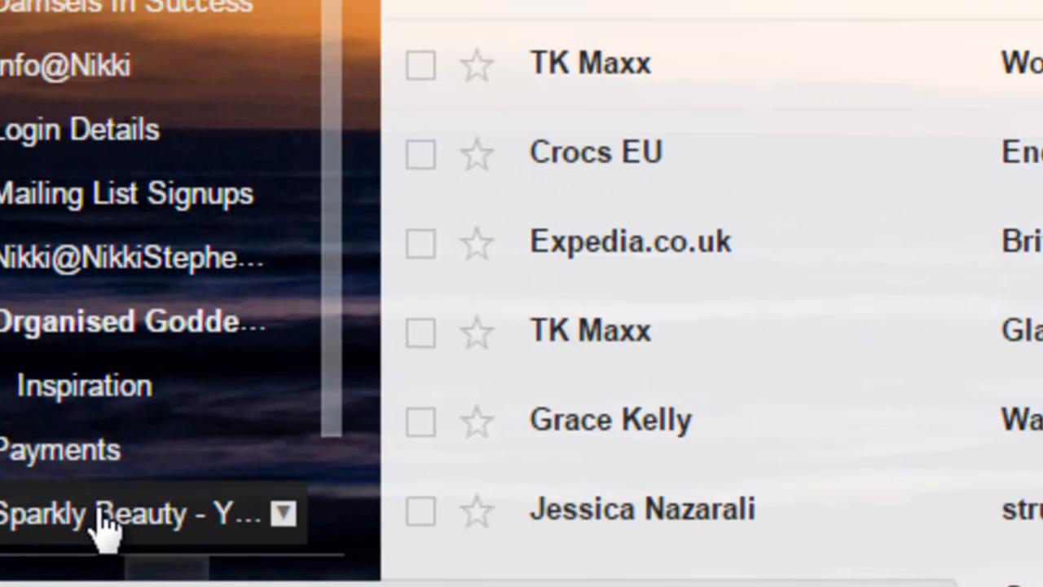
click(114, 507)
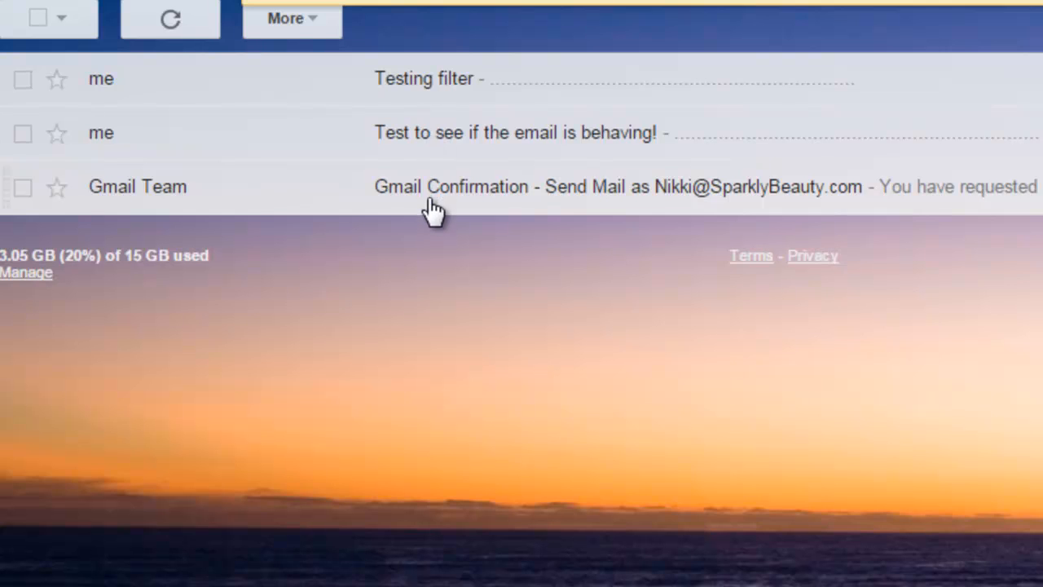
click(441, 91)
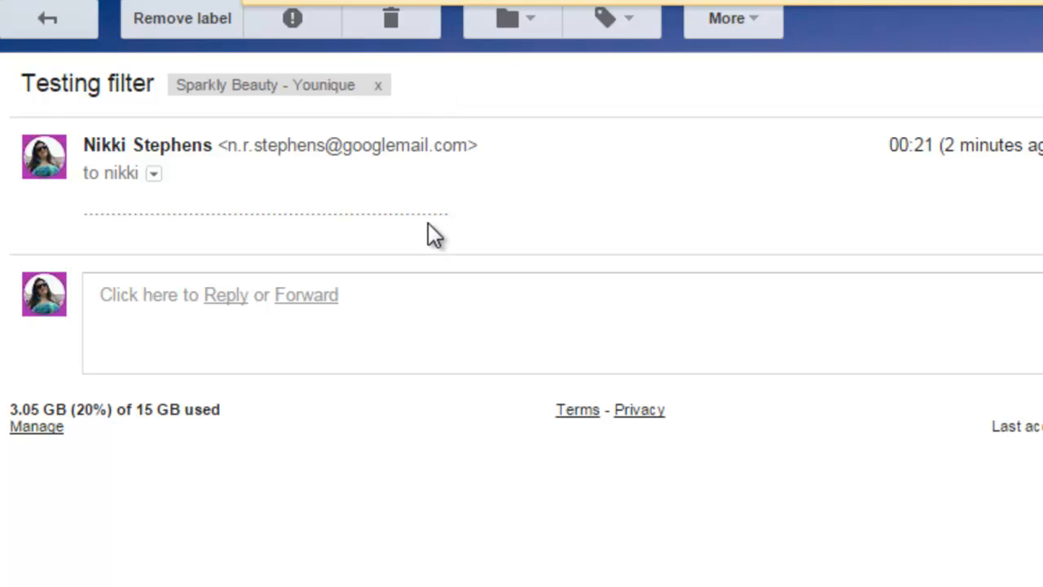
click(154, 173)
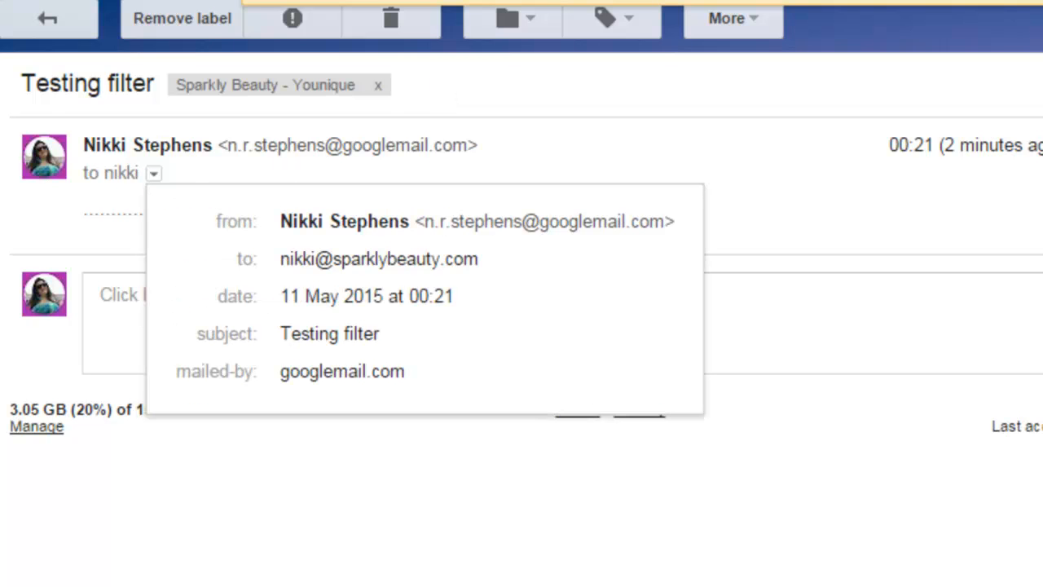
key(alt+Left)
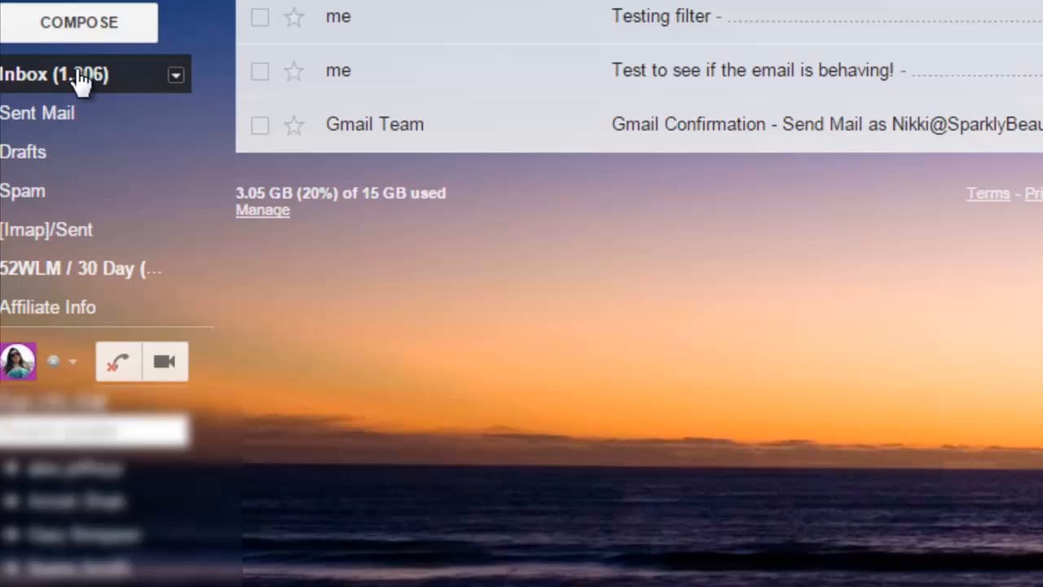
click(80, 75)
mouse_move(71, 269)
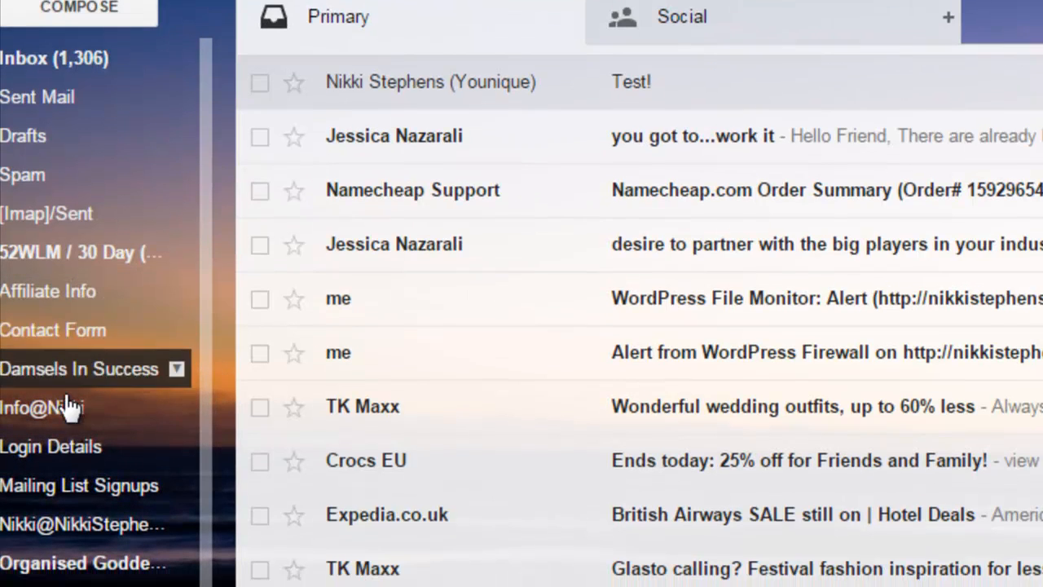